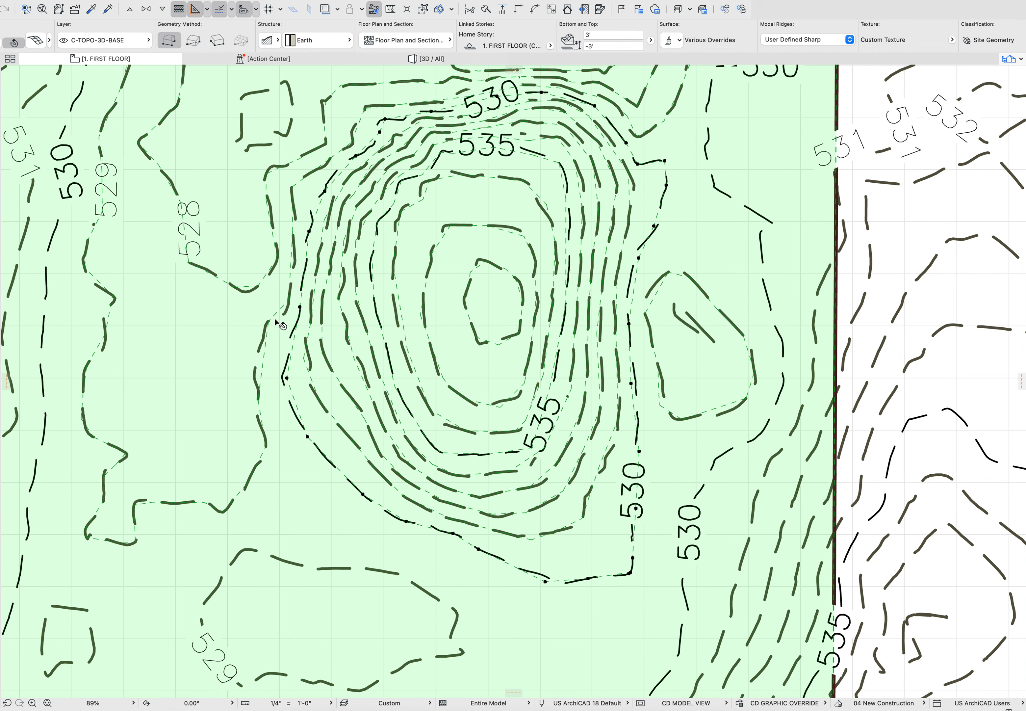
Set all points of the mesh's outer 530 contour to a height of 30' relative to the mesh reference plane.
scroll(377, 250, "up", 1)
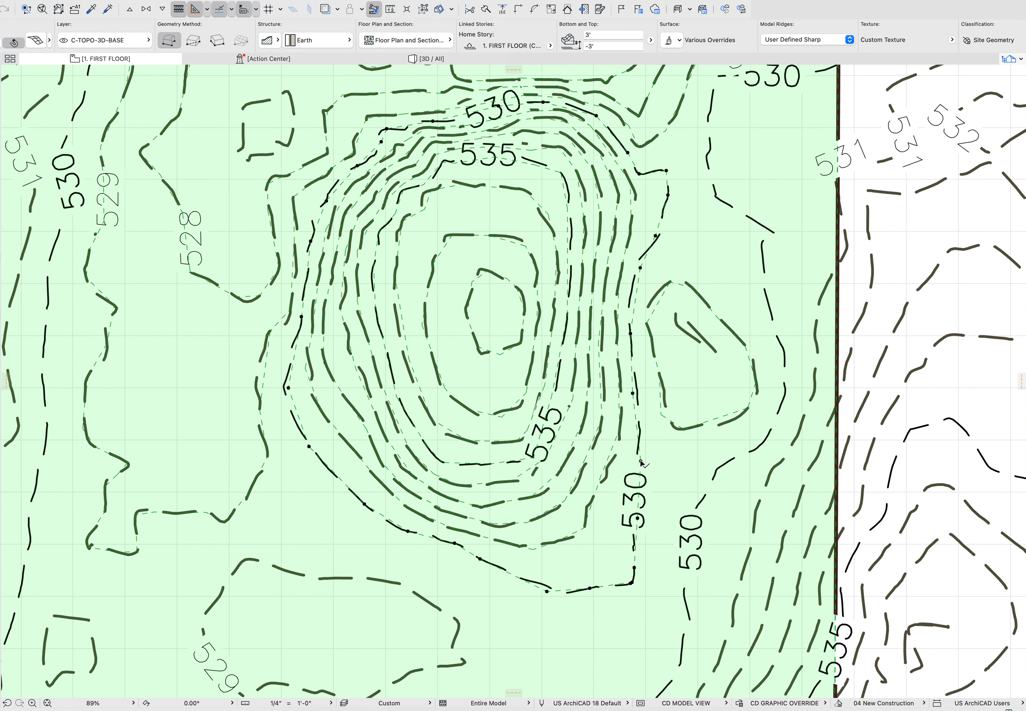
left_click(641, 461)
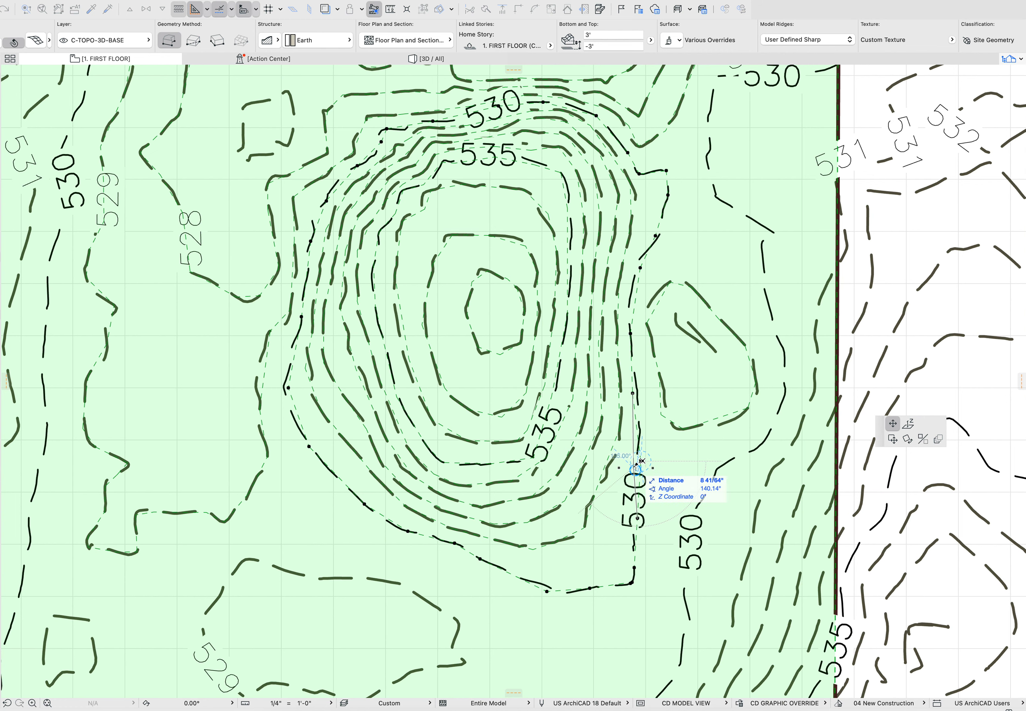
scroll(644, 465, "down", 2)
scroll(644, 465, "up", 2)
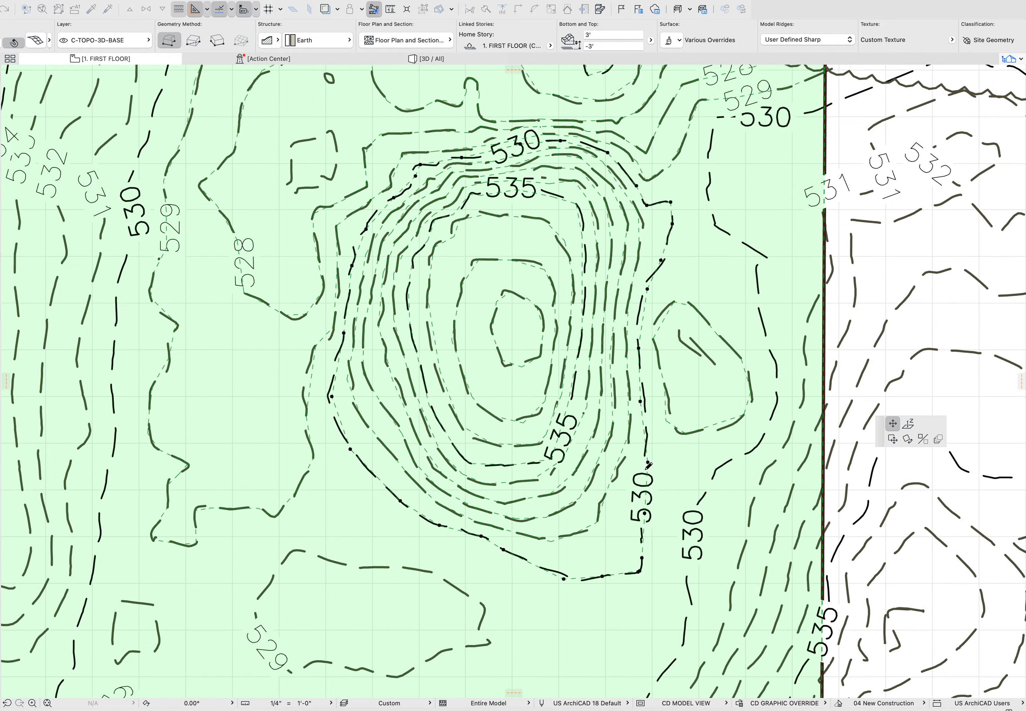
left_click(647, 461)
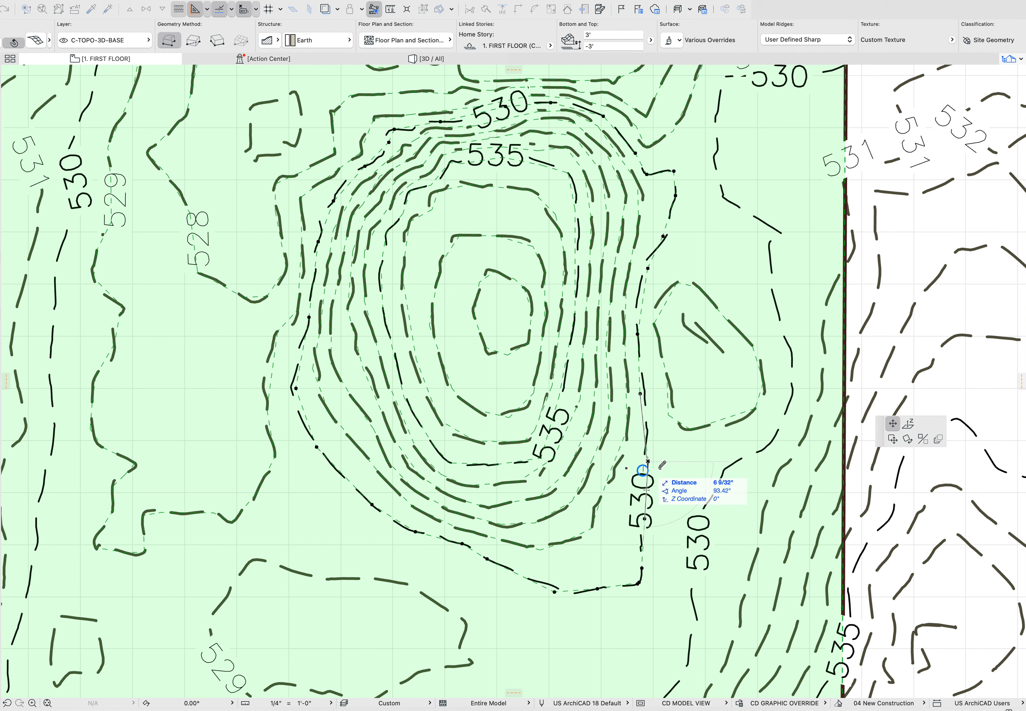
left_click(909, 425)
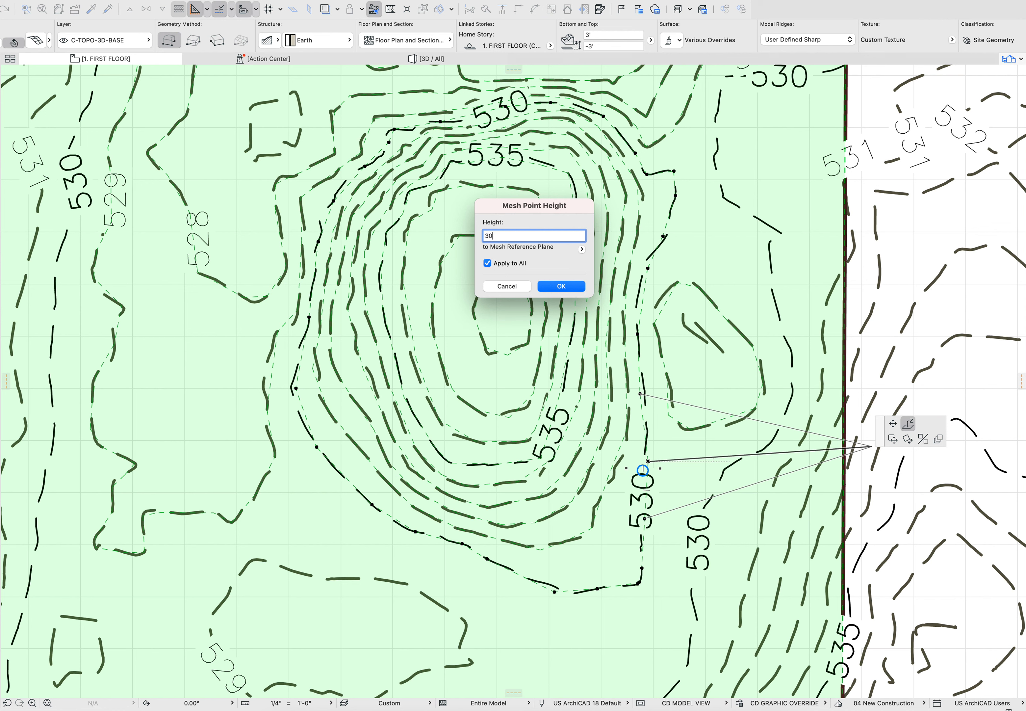
left_click(561, 287)
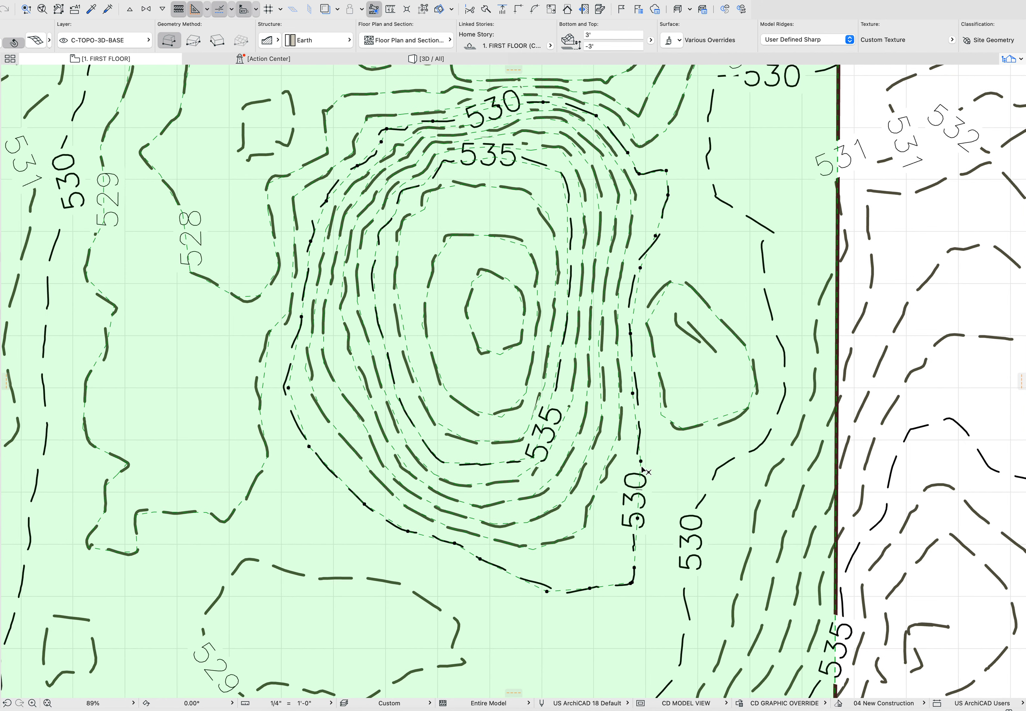
Change the mesh's 3D appearance to All Ridges Sharp.
double_click(632, 474)
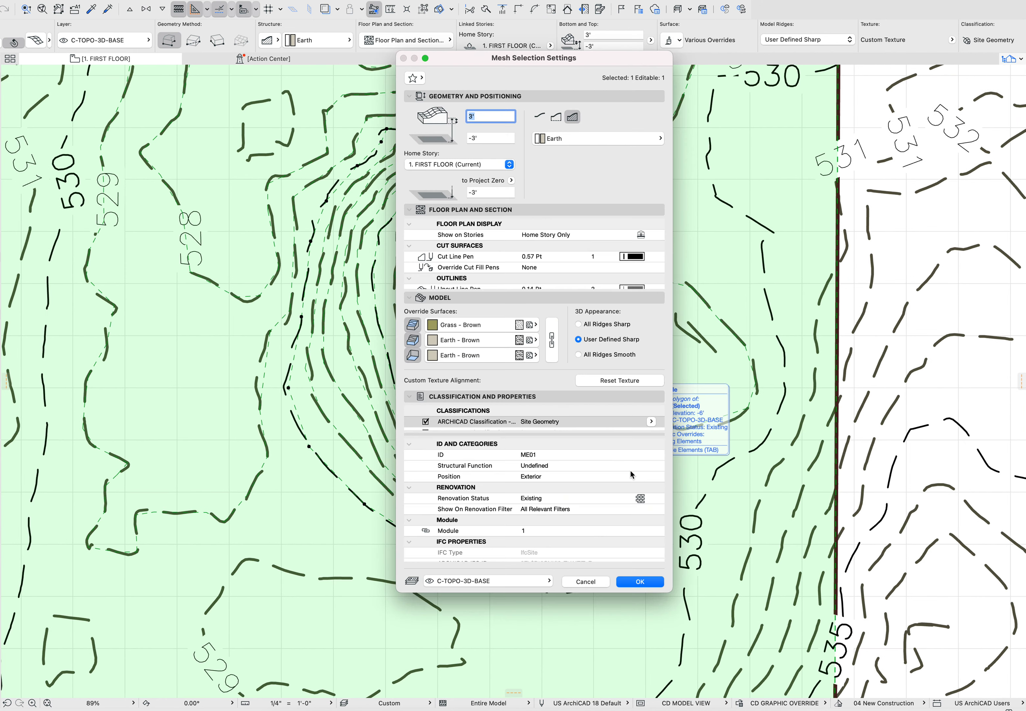
left_click(579, 325)
left_click(640, 581)
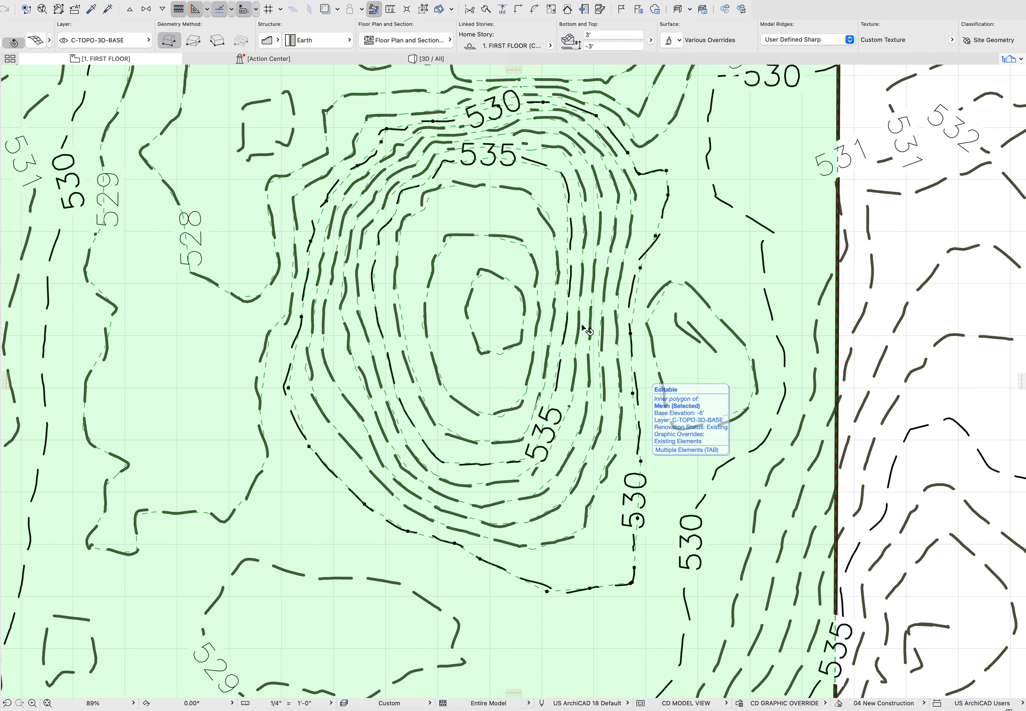
Check the point height assigned to the 530 contour.
left_click(641, 461)
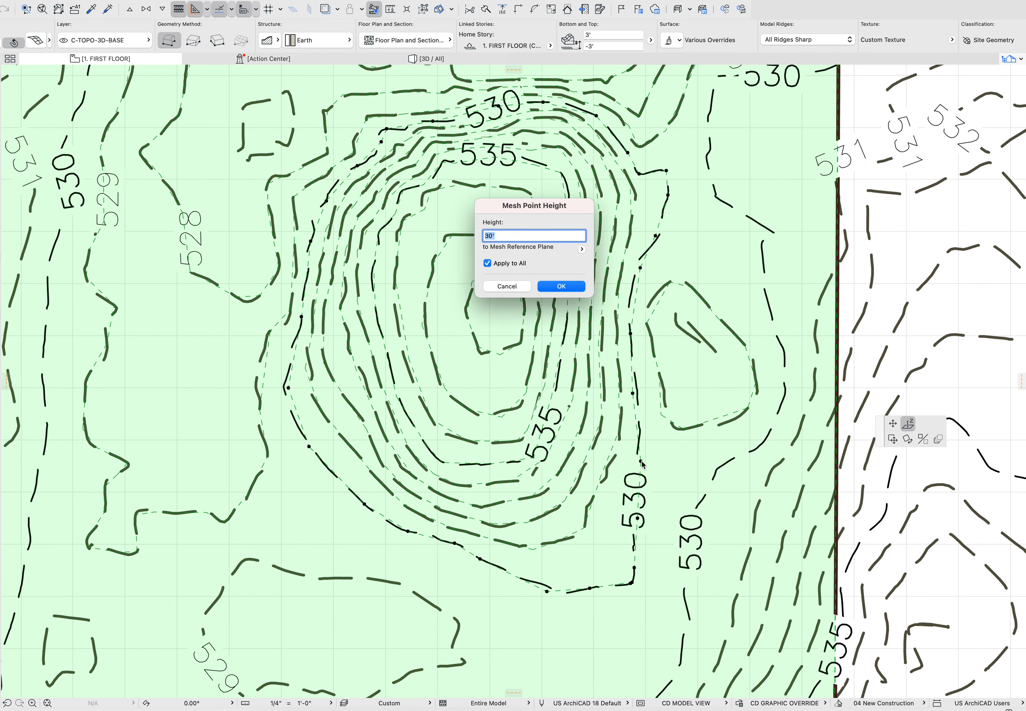
key("Escape")
scroll(641, 461, "down", 2)
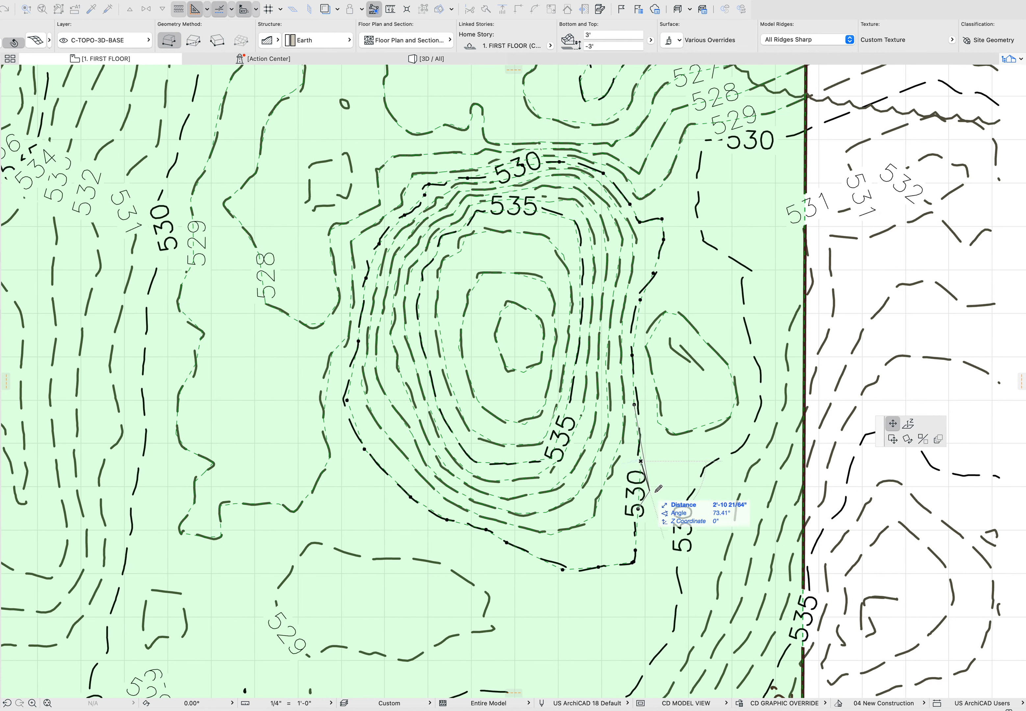
key("Escape")
Set the mesh's floor plan ridge selection to Show All Ridges.
key("super+t")
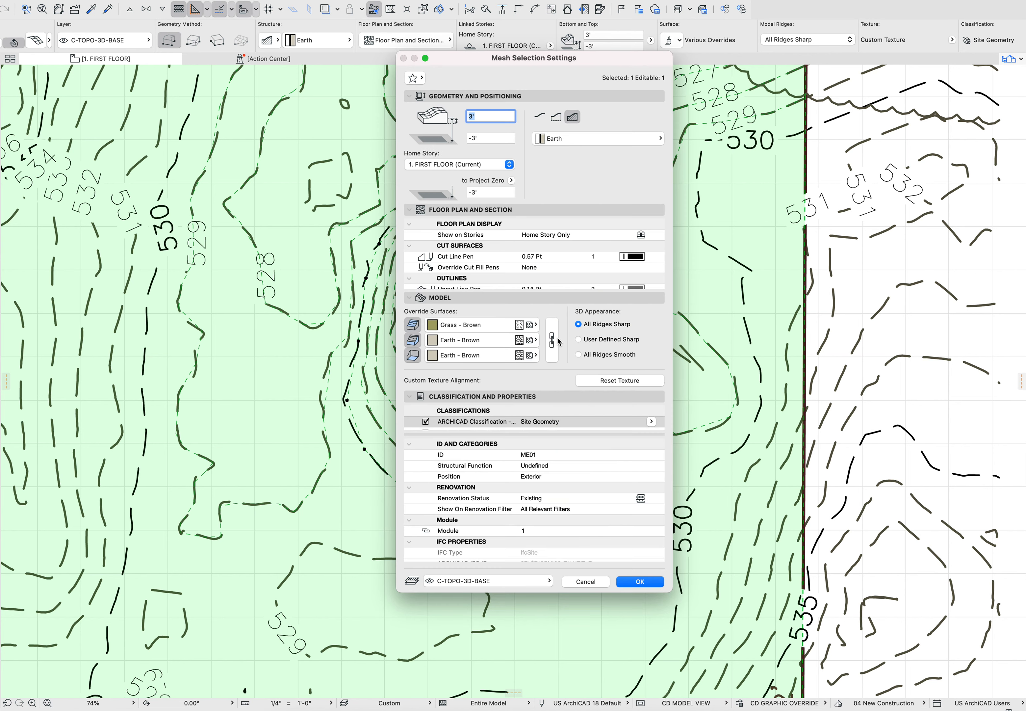
scroll(491, 267, "down", 4)
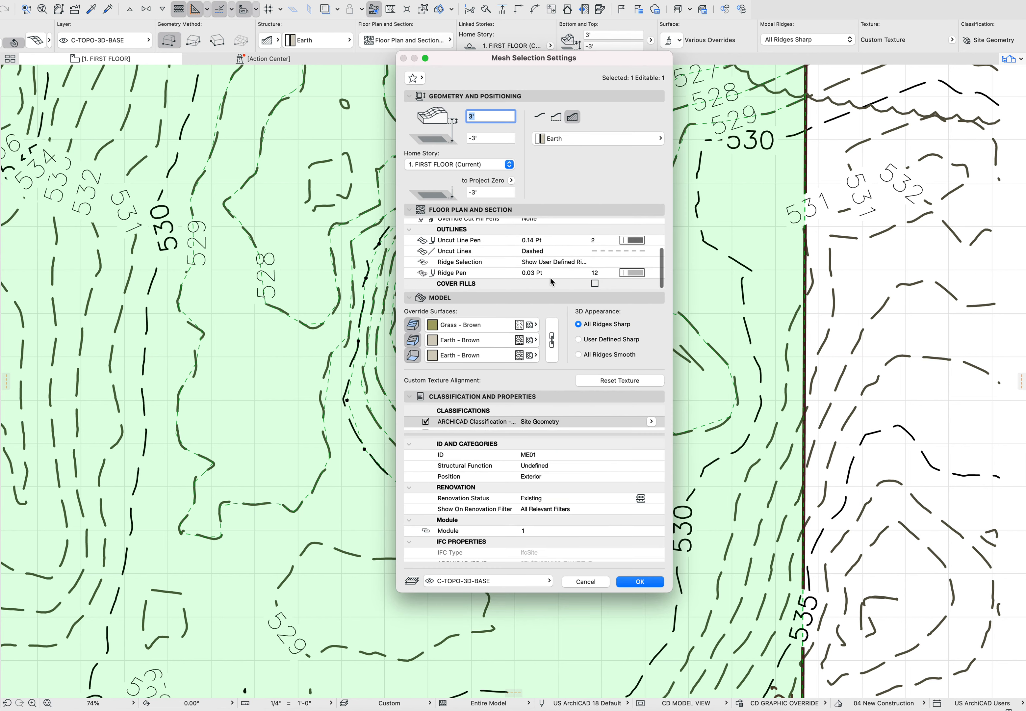
left_click(590, 262)
left_click(651, 262)
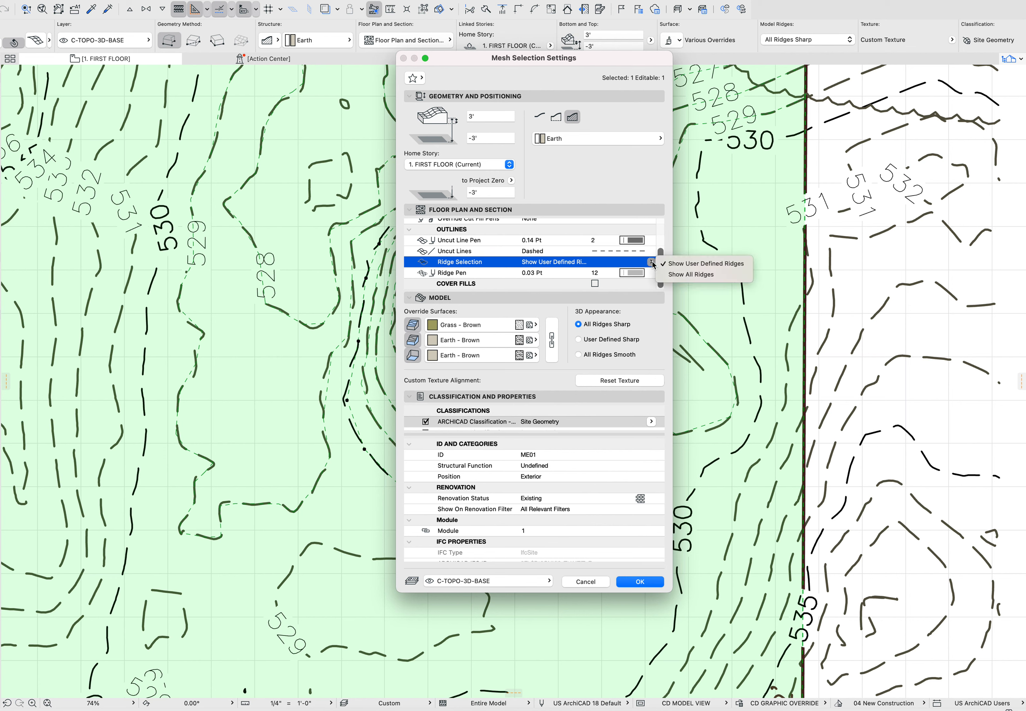
left_click(680, 273)
key("Return")
scroll(645, 458, "up", 1)
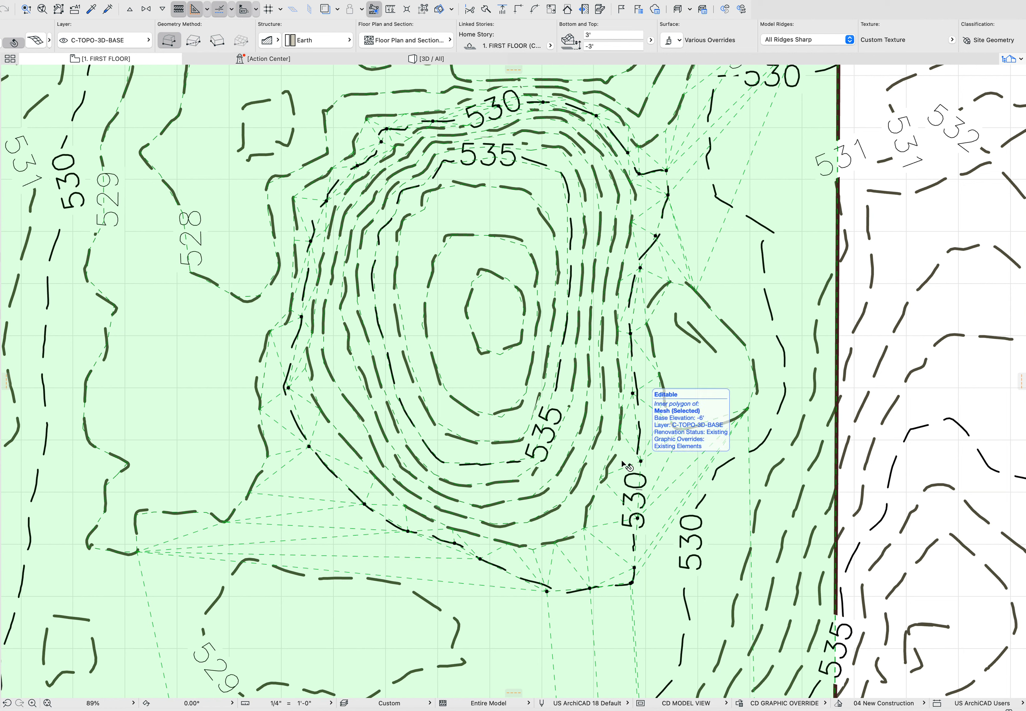
Elevate the first contour inside the 530 line by 31'.
left_click(613, 448)
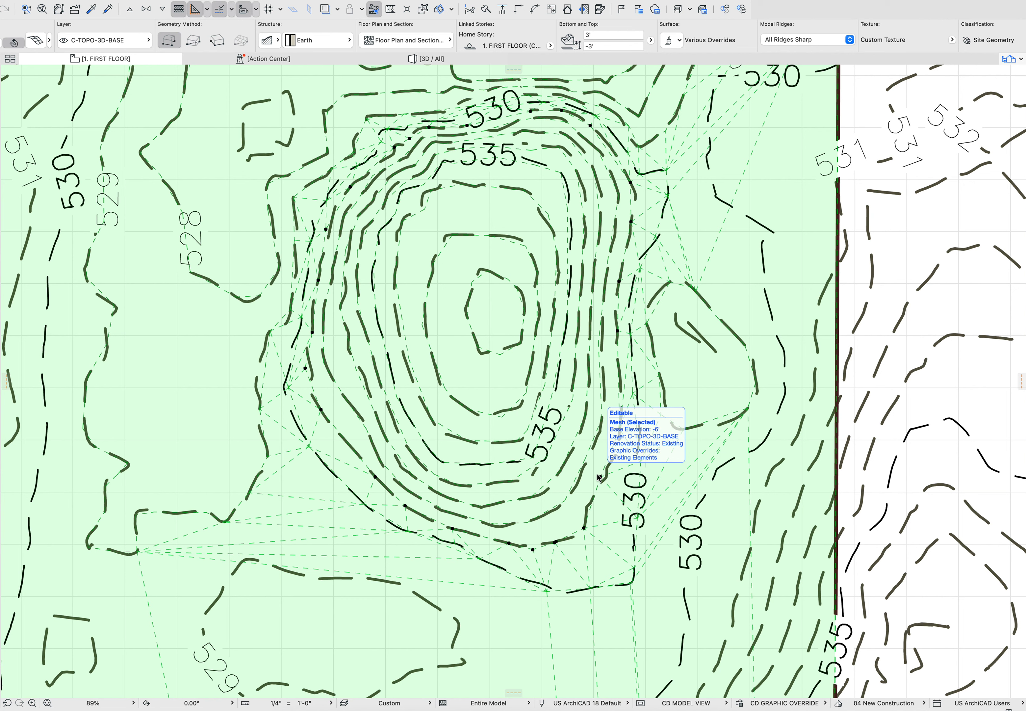
key("super+9")
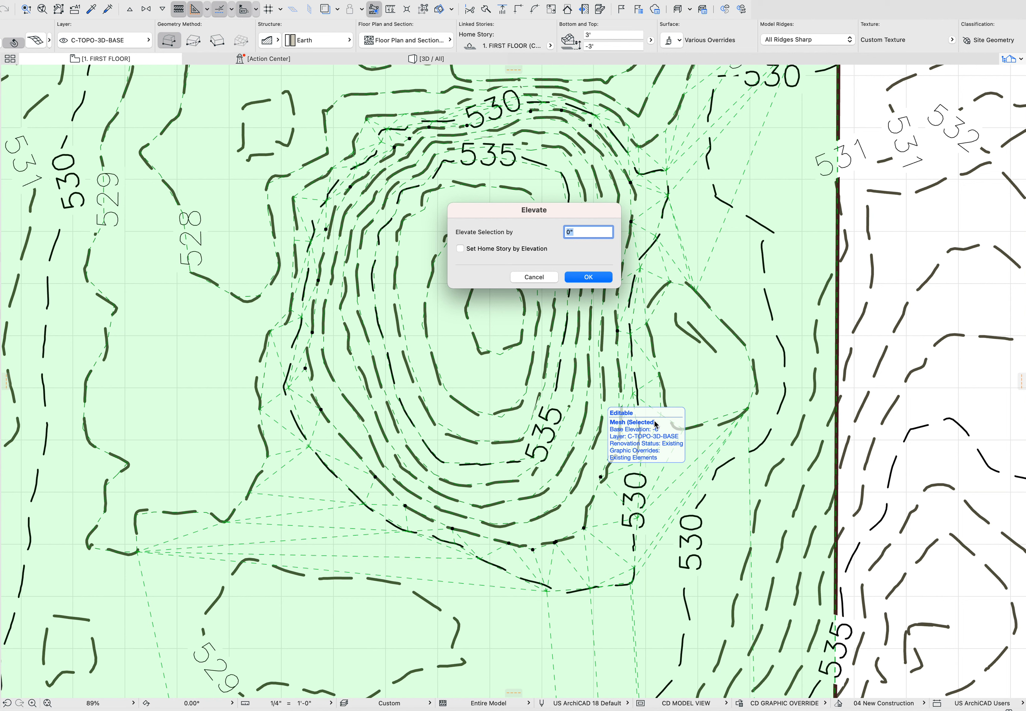
left_click_drag(532, 213, 399, 225)
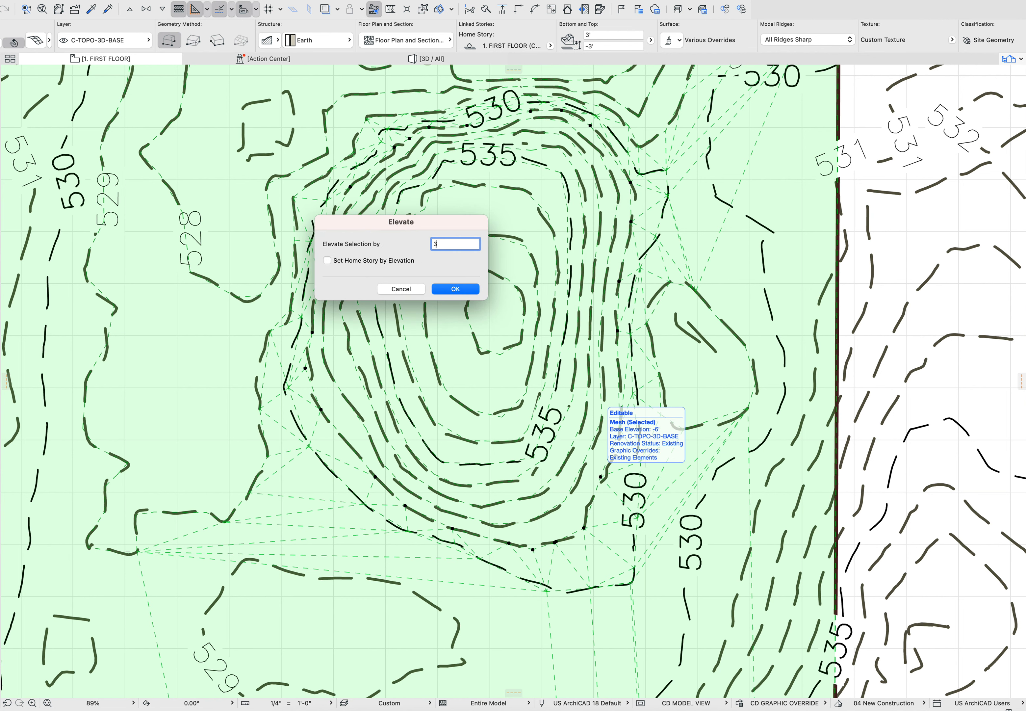
type("31")
key("Return")
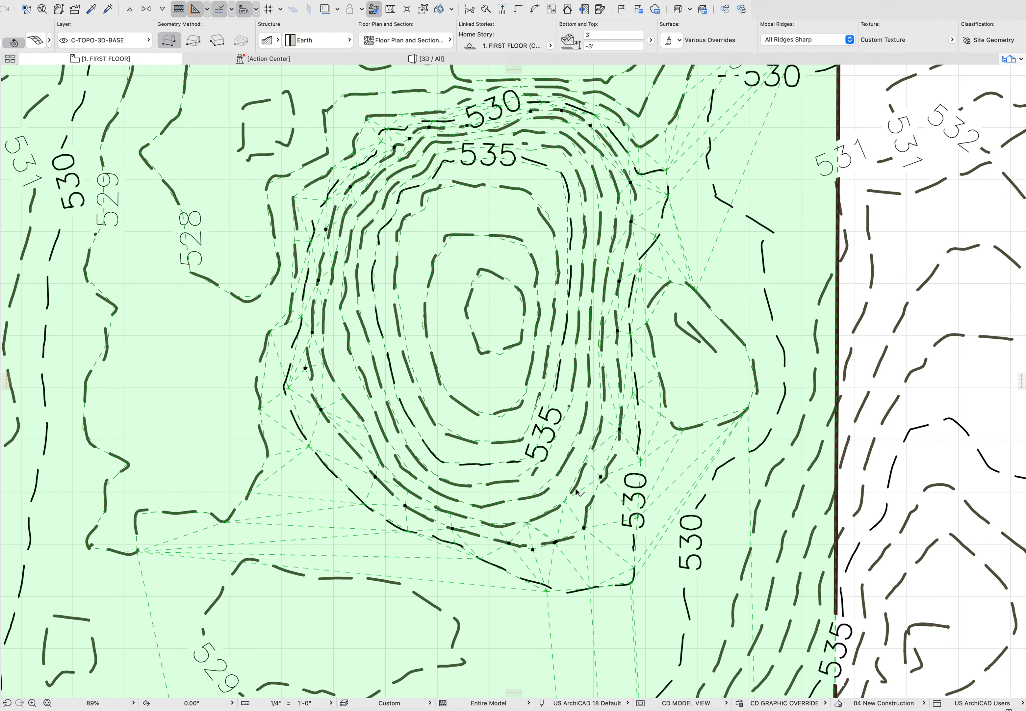
Show the selected mesh in 3D with the raised contours seen up close from above.
key("F5")
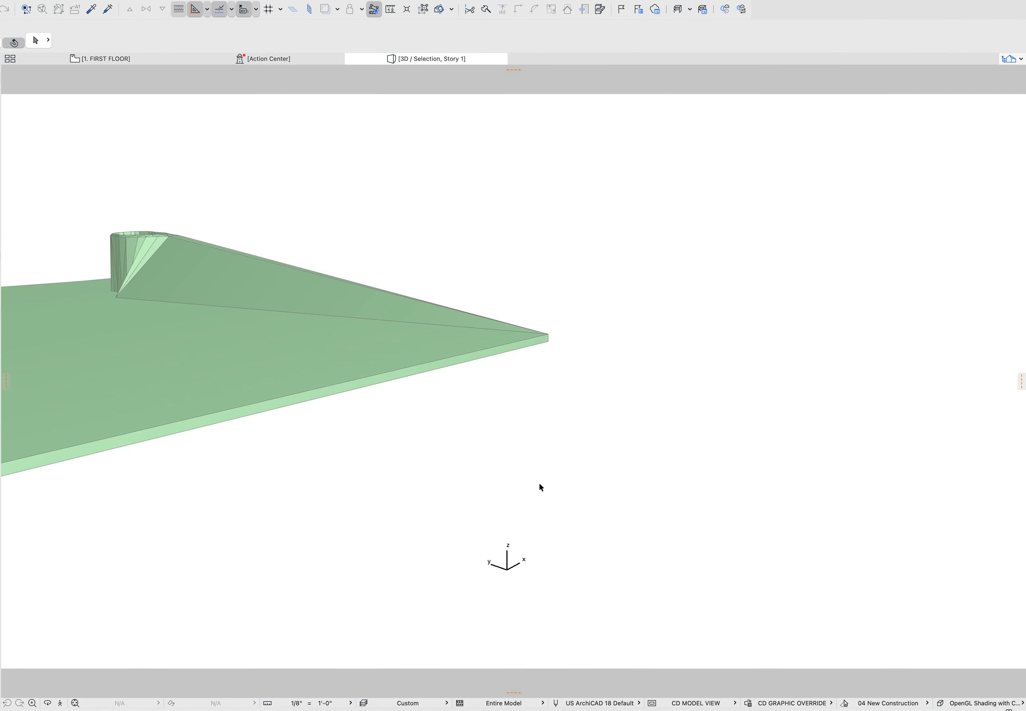
middle_click_drag(509, 447, 683, 522)
middle_click_drag(424, 415, 530, 591)
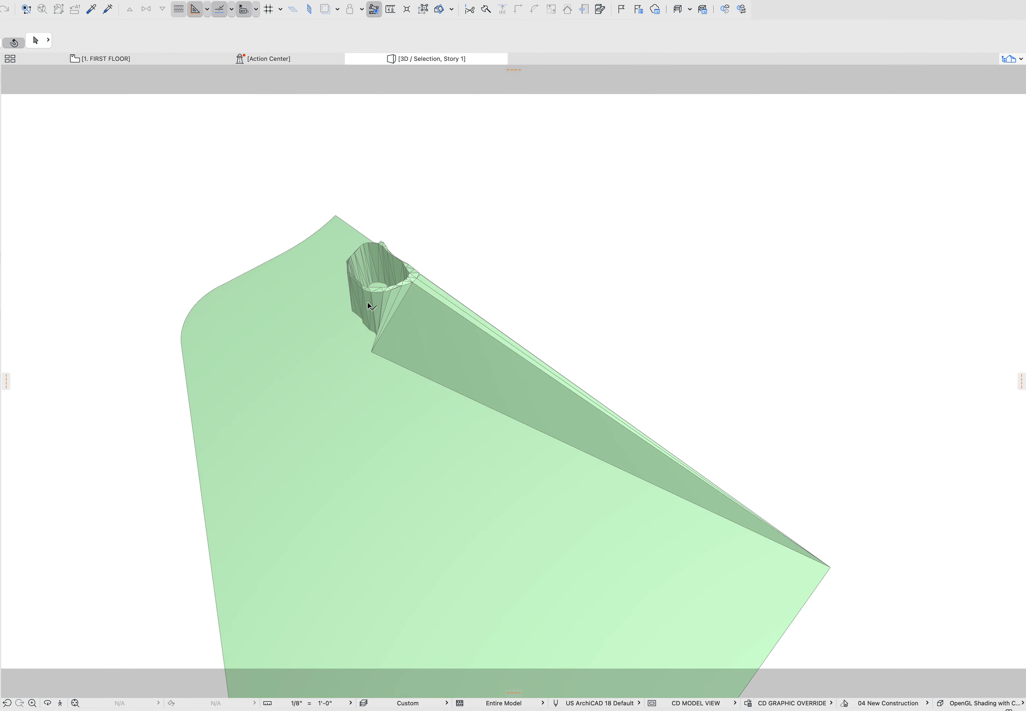
scroll(370, 296, "up", 1)
scroll(369, 296, "up", 5)
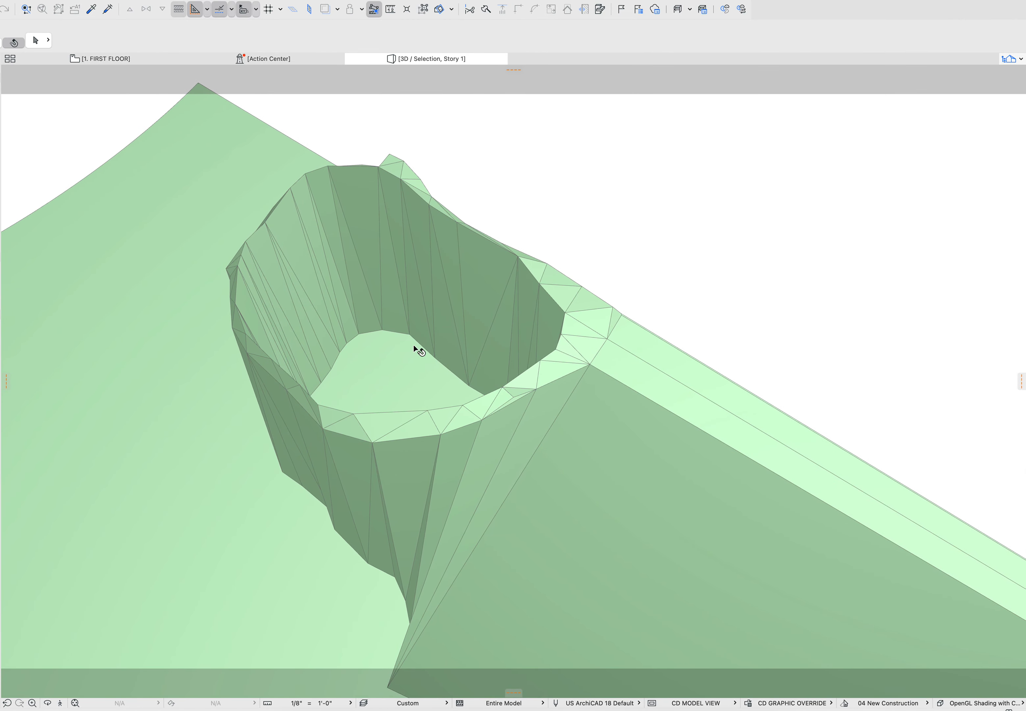
Elevate the outermost contour still at the base of the opening, the second inside the 530 line, by 32'.
left_click(409, 338)
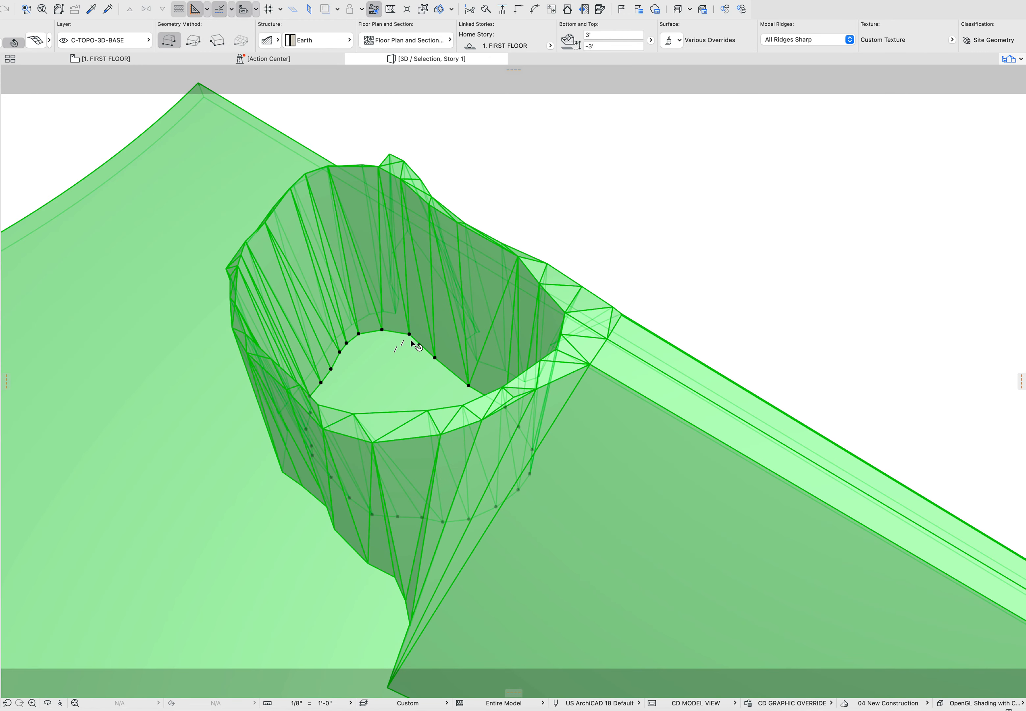
key("super+9")
type("32")
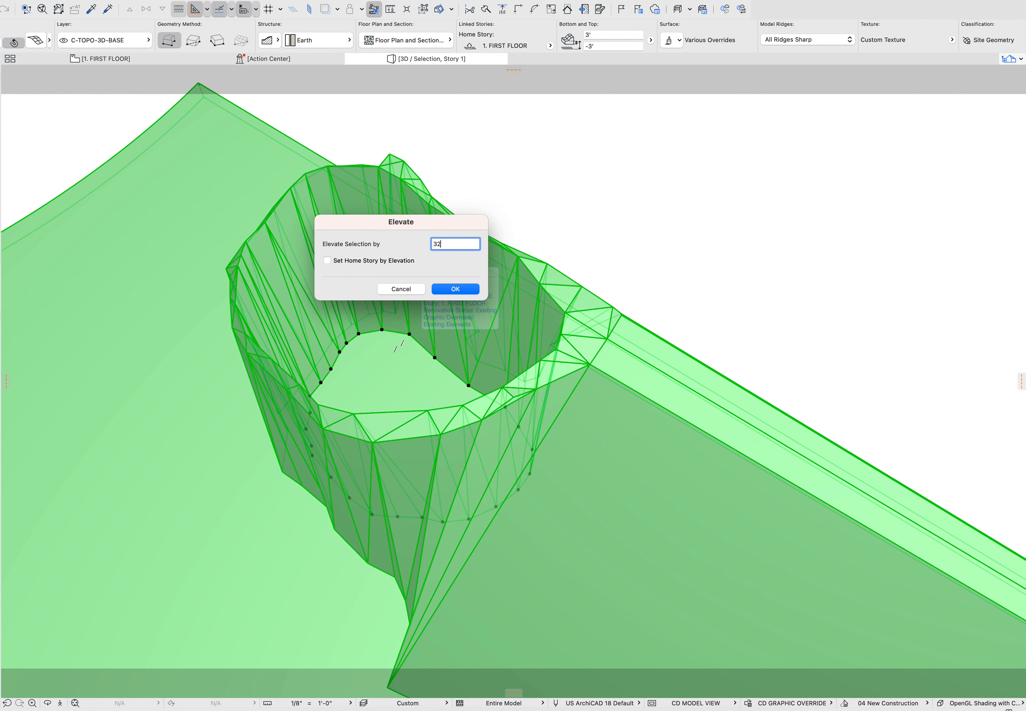
key("Return")
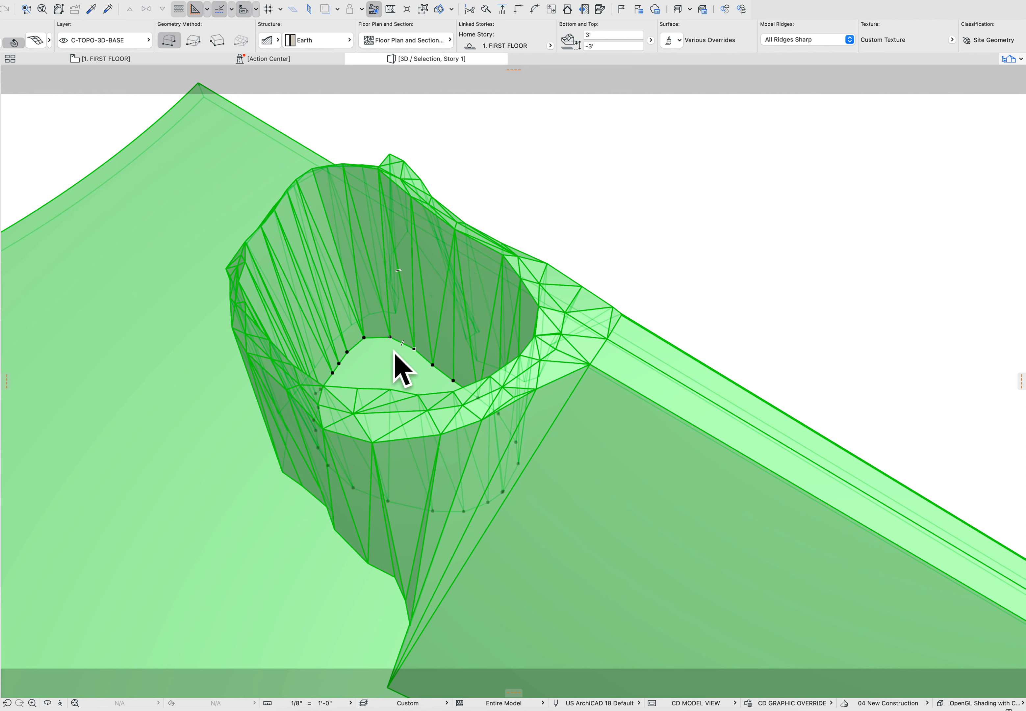
Raise the next unraised contour at the base of the opening vertically by 34' and deselect the mesh.
left_click(625, 238)
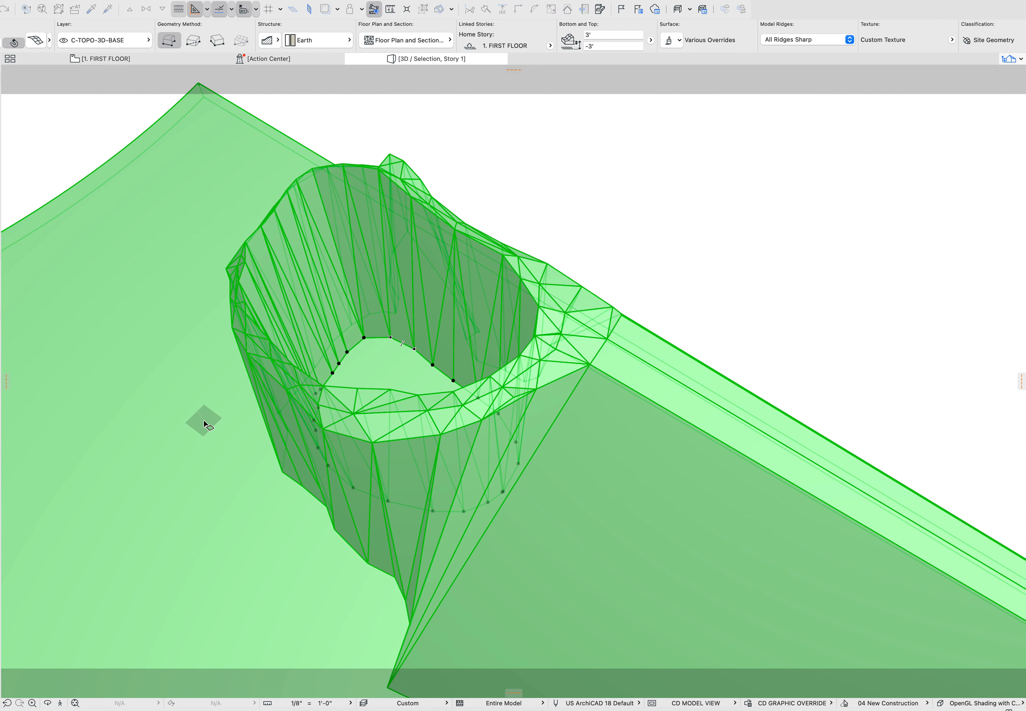
left_click(203, 420)
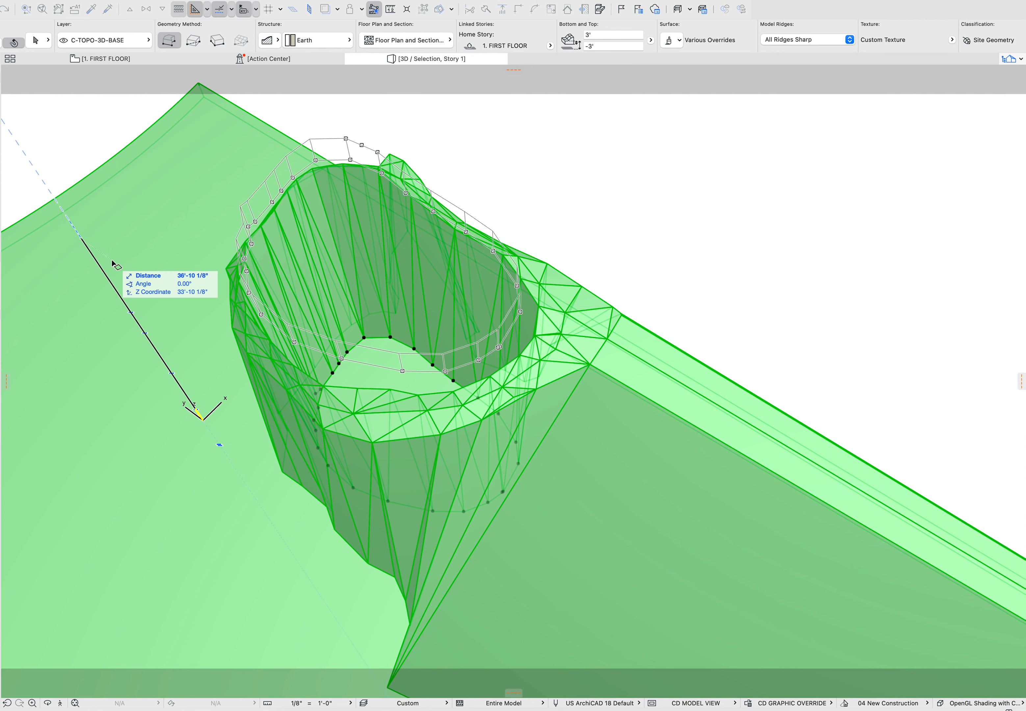
key("Tab")
type("34")
key("Return")
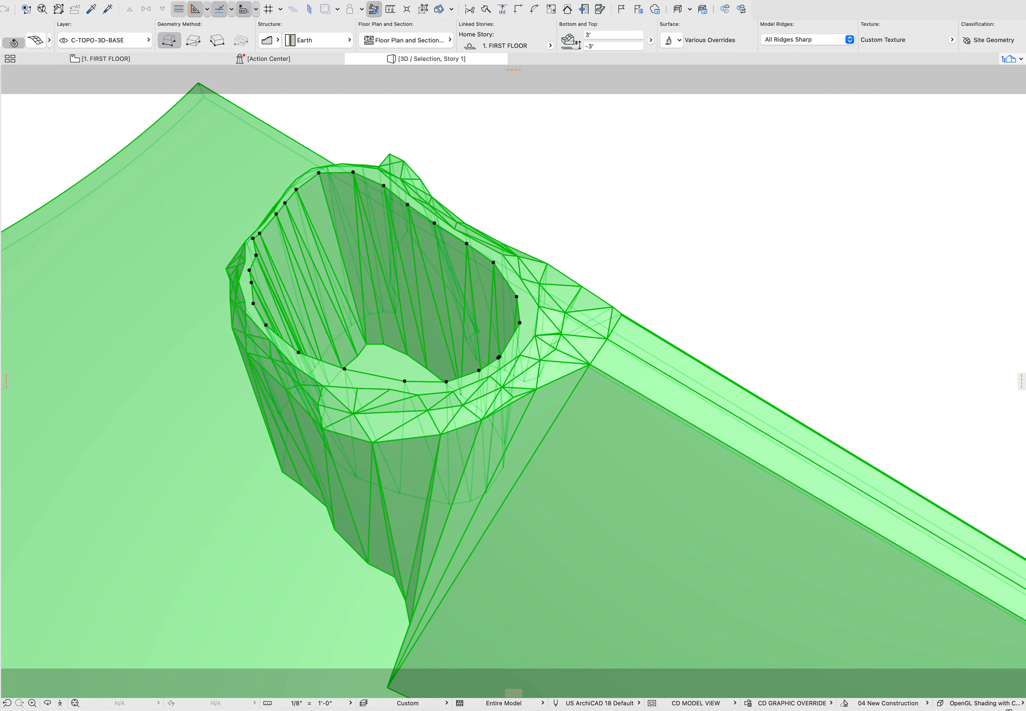
middle_click_drag(513, 402, 554, 288, "shift")
key("Escape")
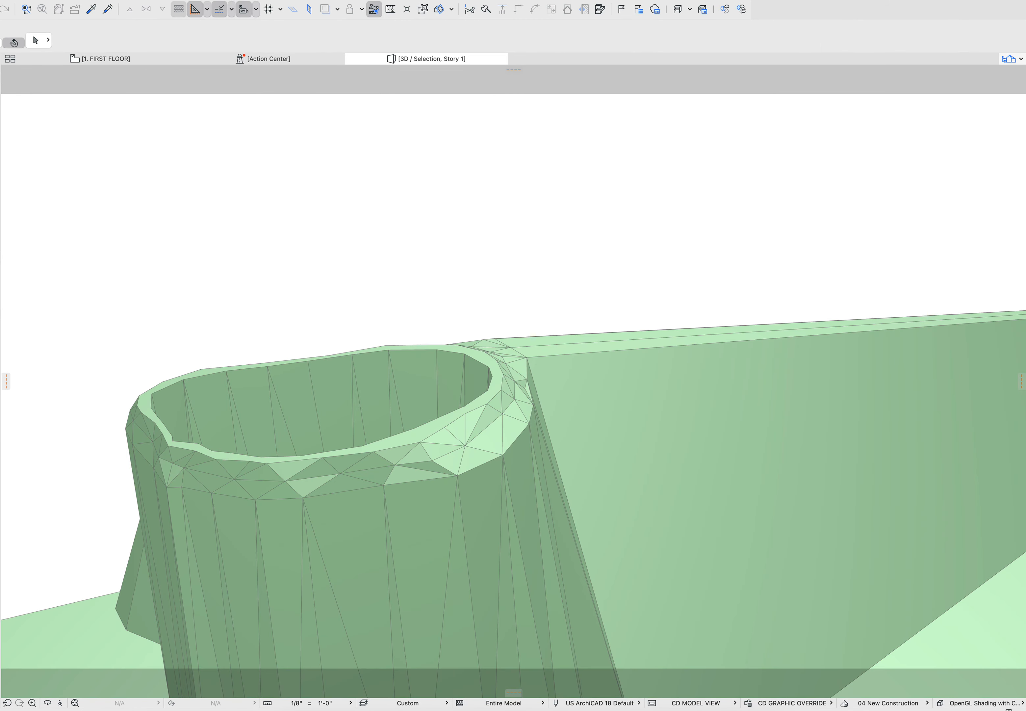
Reselect the mesh and raise the next contour at the base of the opening vertically to continue the slope.
left_click(476, 397)
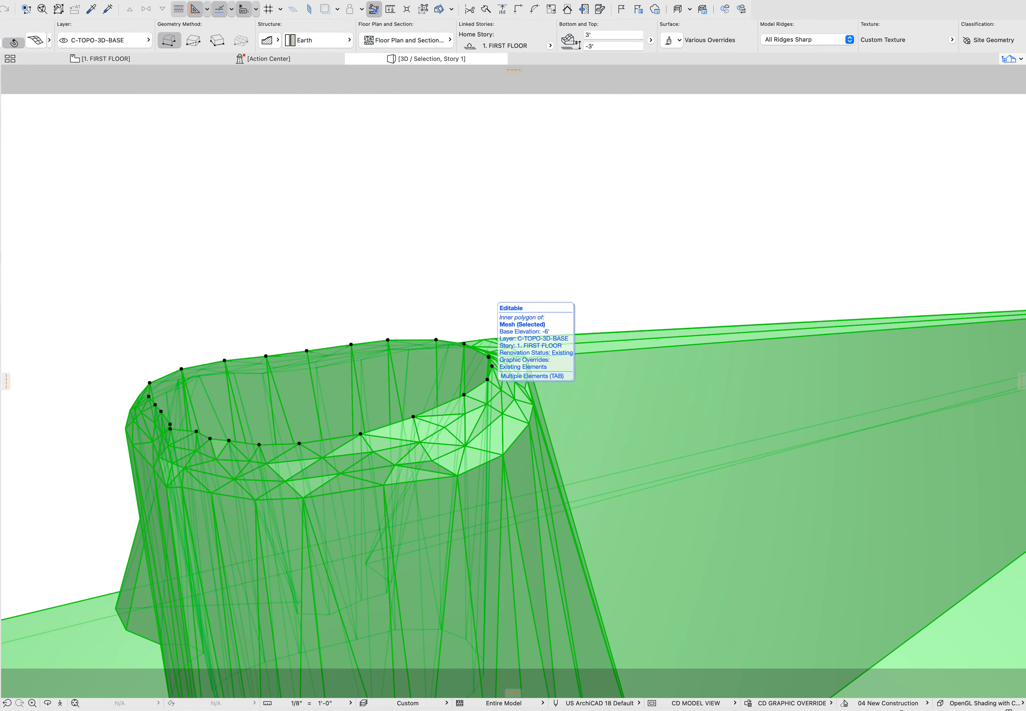
middle_click_drag(437, 434, 666, 528, "shift")
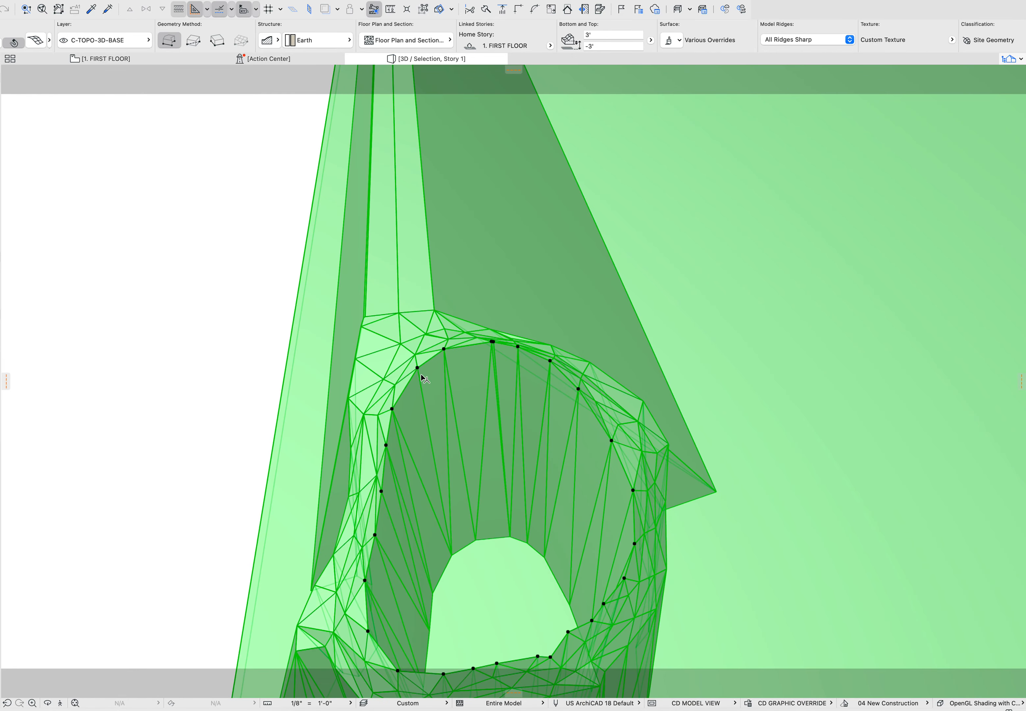
middle_click_drag(426, 378, 446, 413, "shift")
left_click_drag(470, 351, 431, 87)
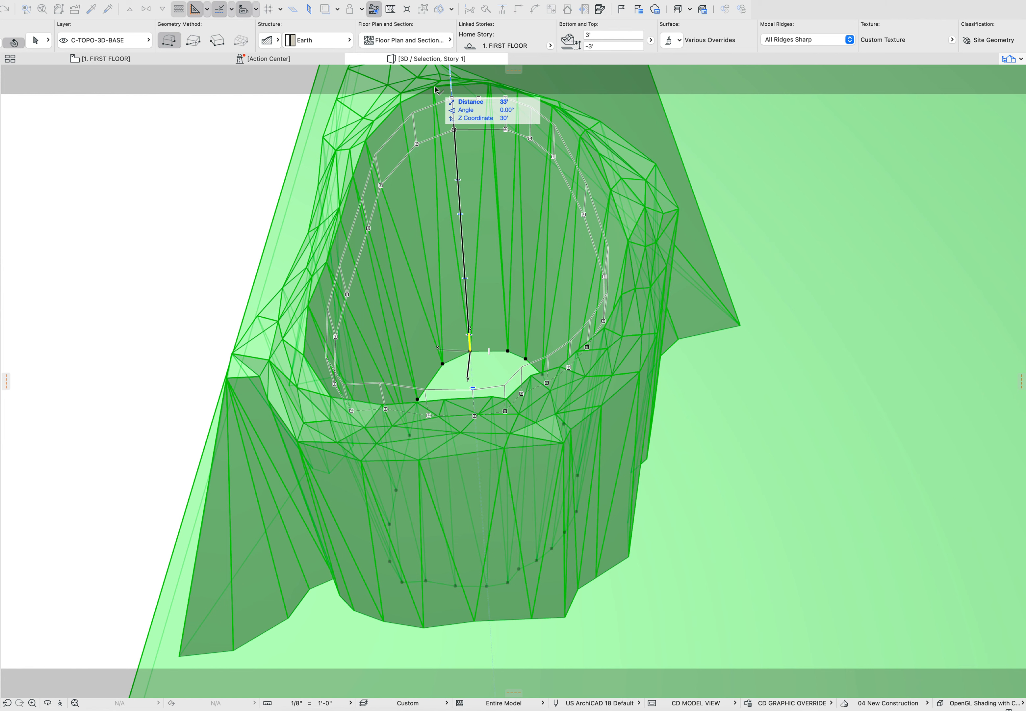
key("Tab")
key("Return")
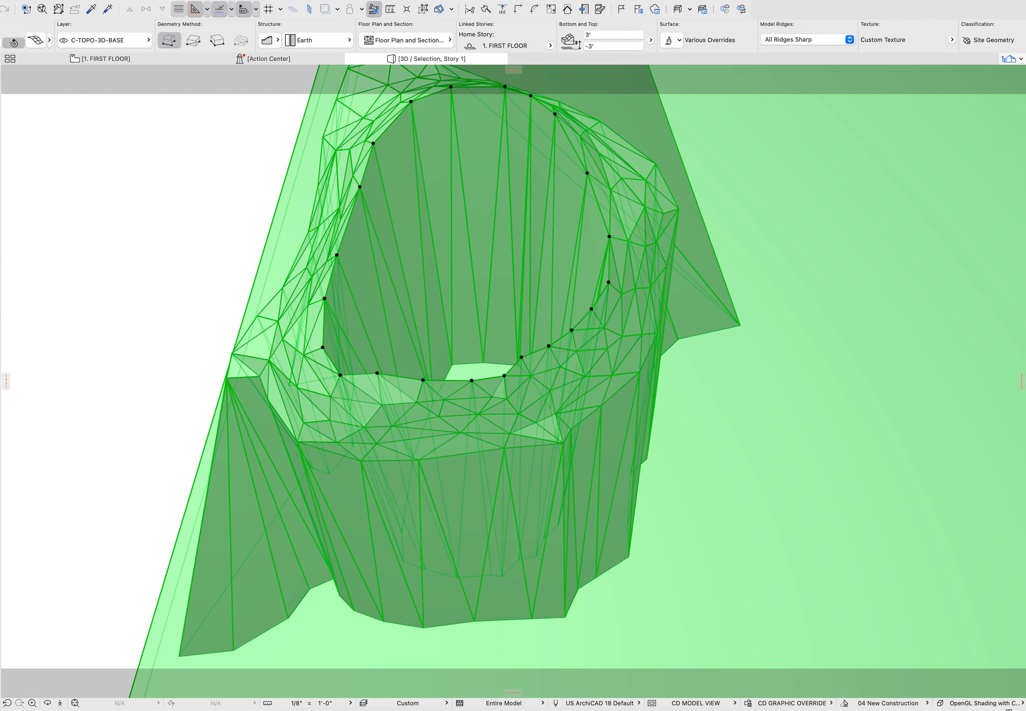
Raise the following inner contour vertically from the base of the opening by 34'.
left_click(483, 362)
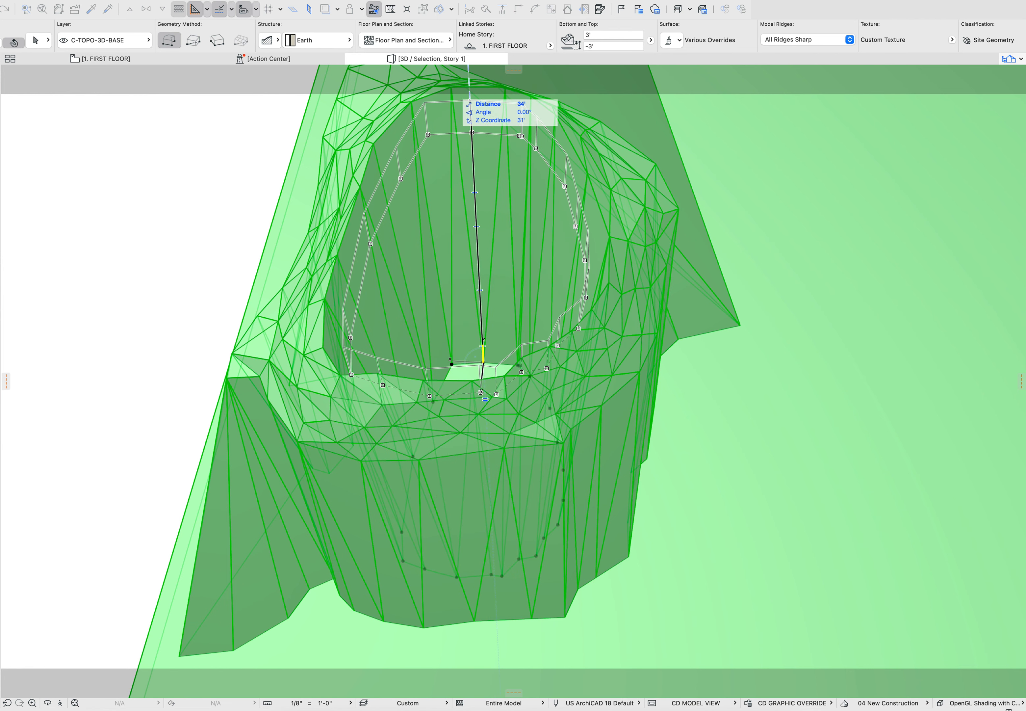
key("Tab")
type("34")
key("Return")
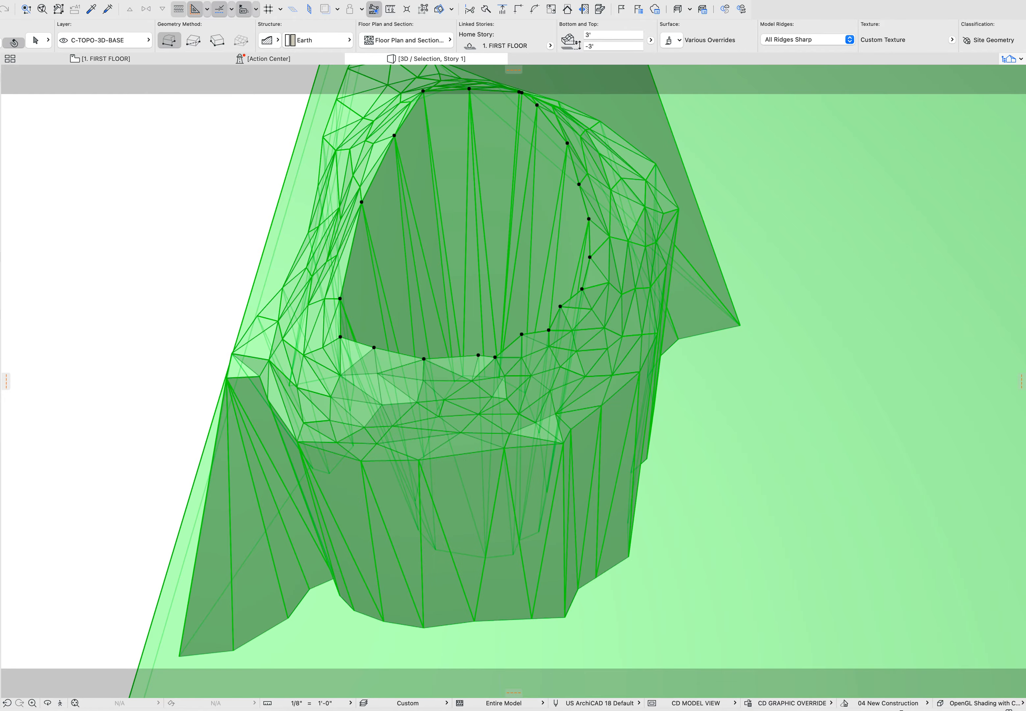
middle_click_drag(513, 380, 492, 413, "shift")
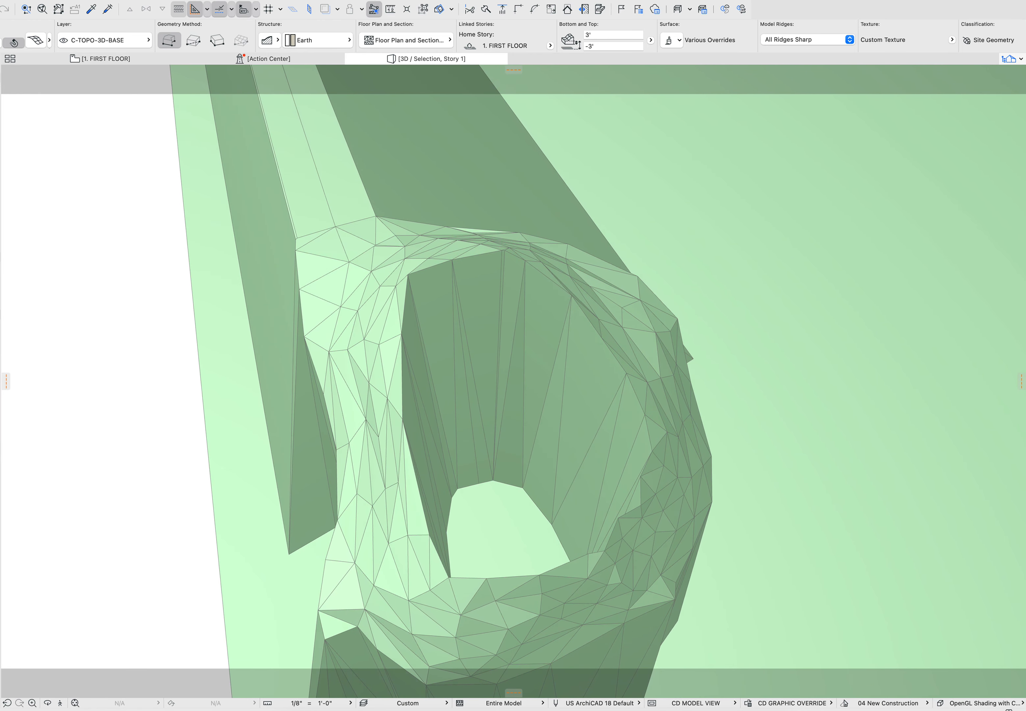
Raise the outermost contour still at the base of the hill's opening vertically by 36'.
left_click(522, 487)
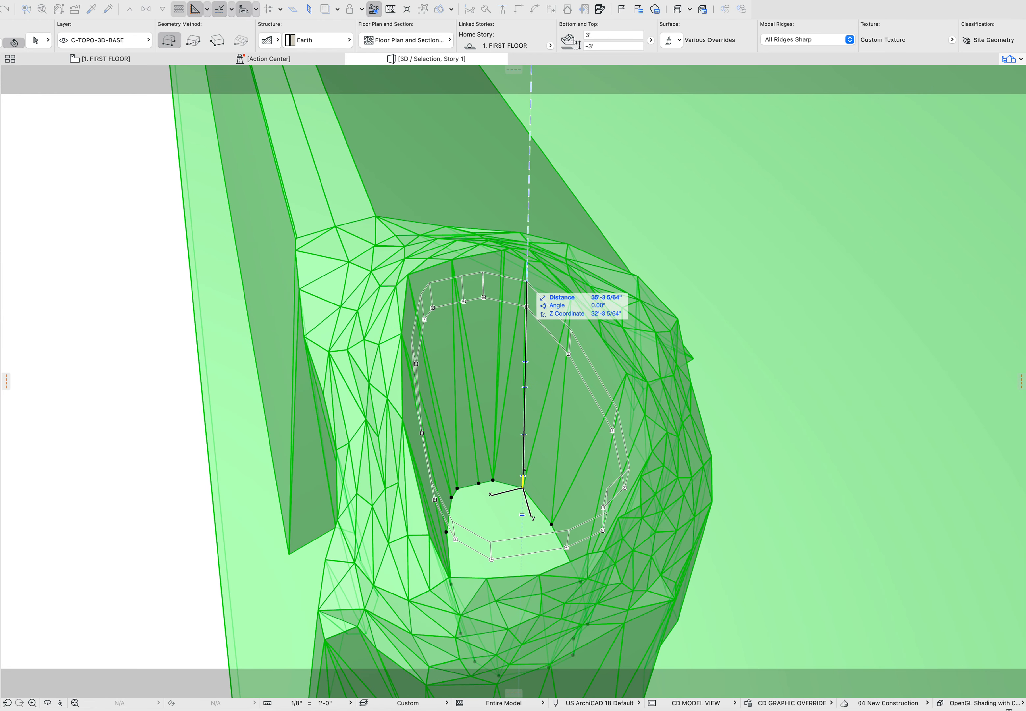
key("Tab")
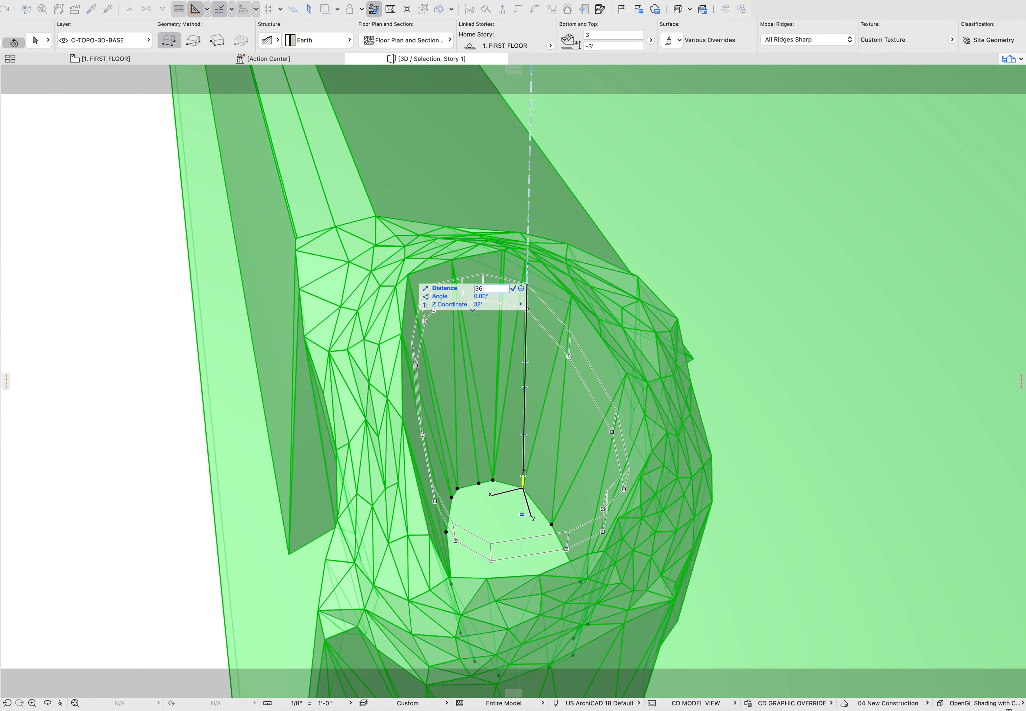
type("36")
key("Return")
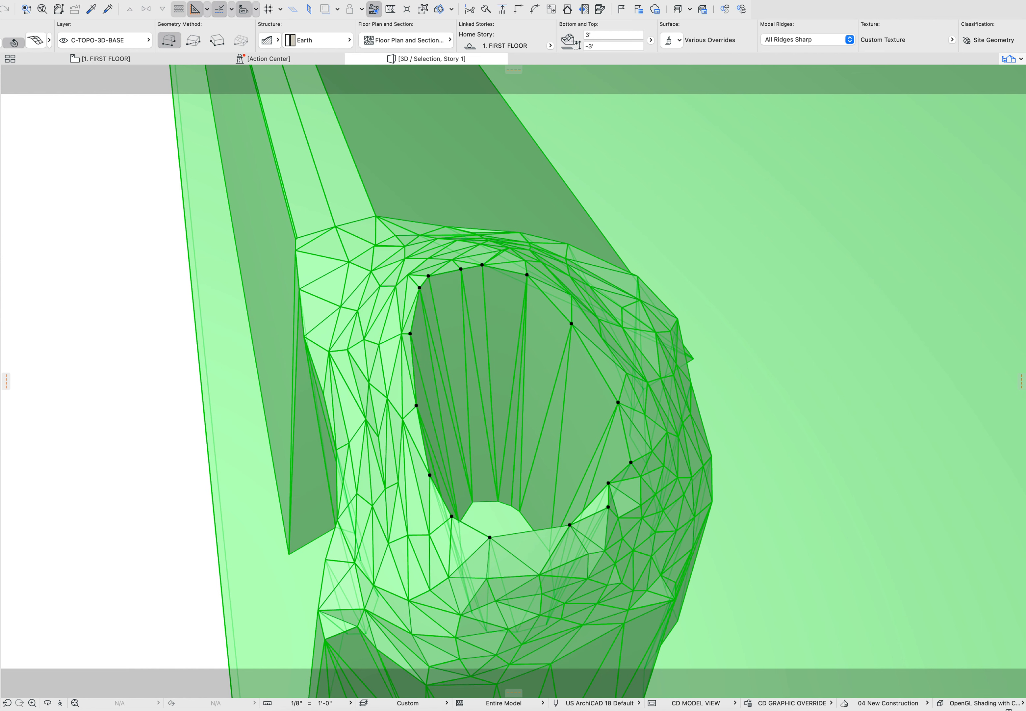
Raise the second contour from the hill's centre vertically from the base to continue the slope.
left_click(519, 511)
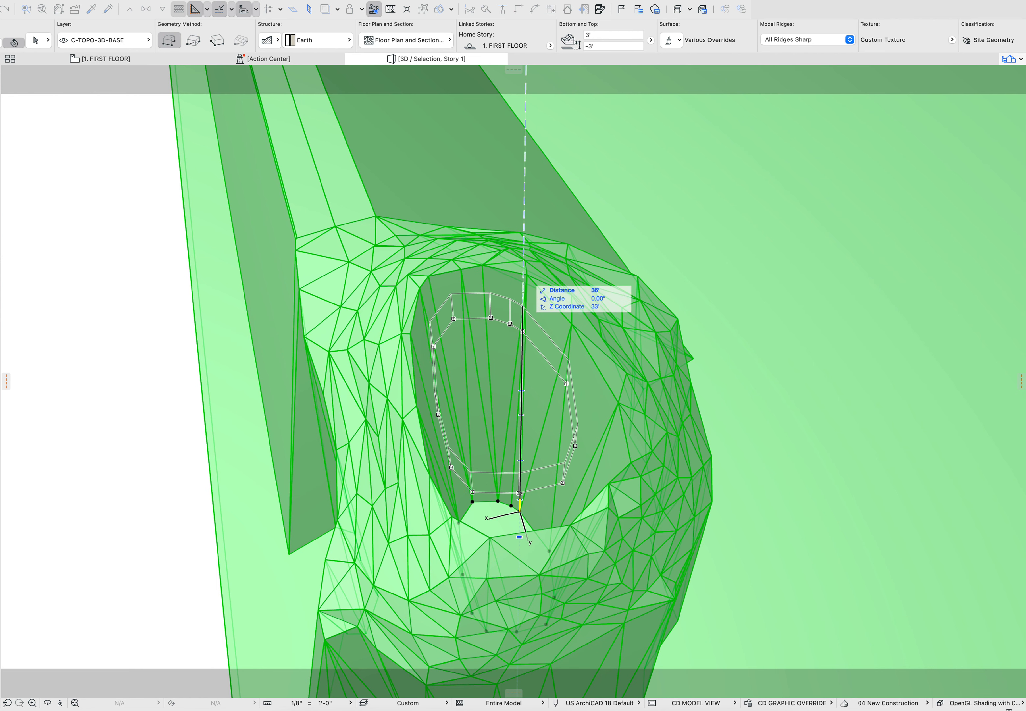
key("Tab")
key("Return")
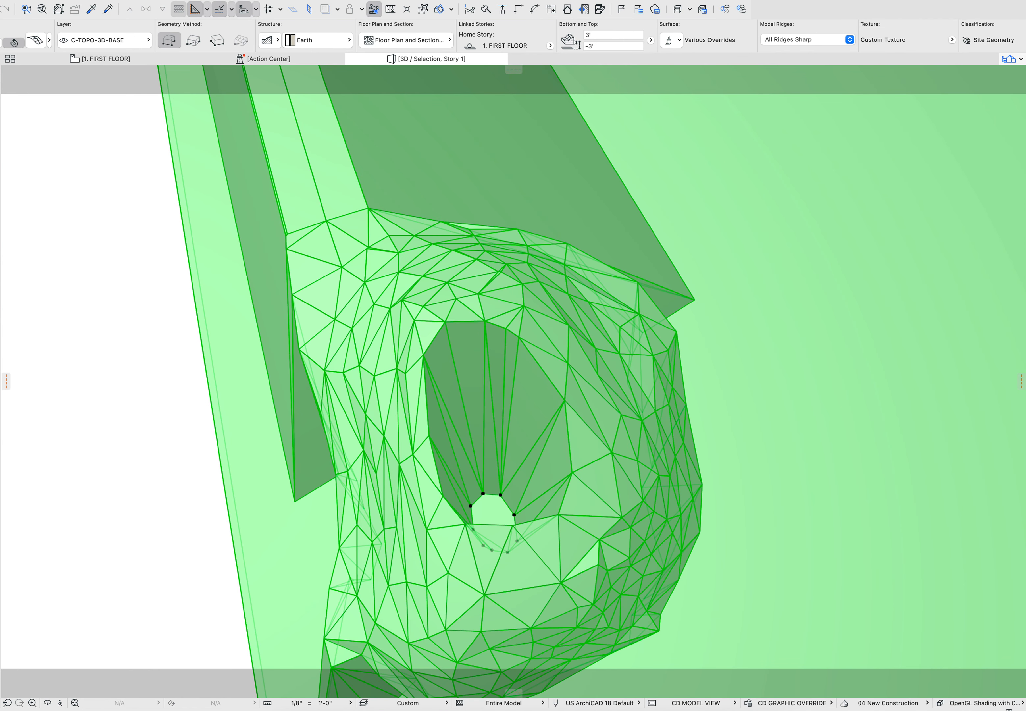
Raise the innermost contour of the hill vertically by 37' and deselect the mesh.
left_click(500, 494)
key("Tab")
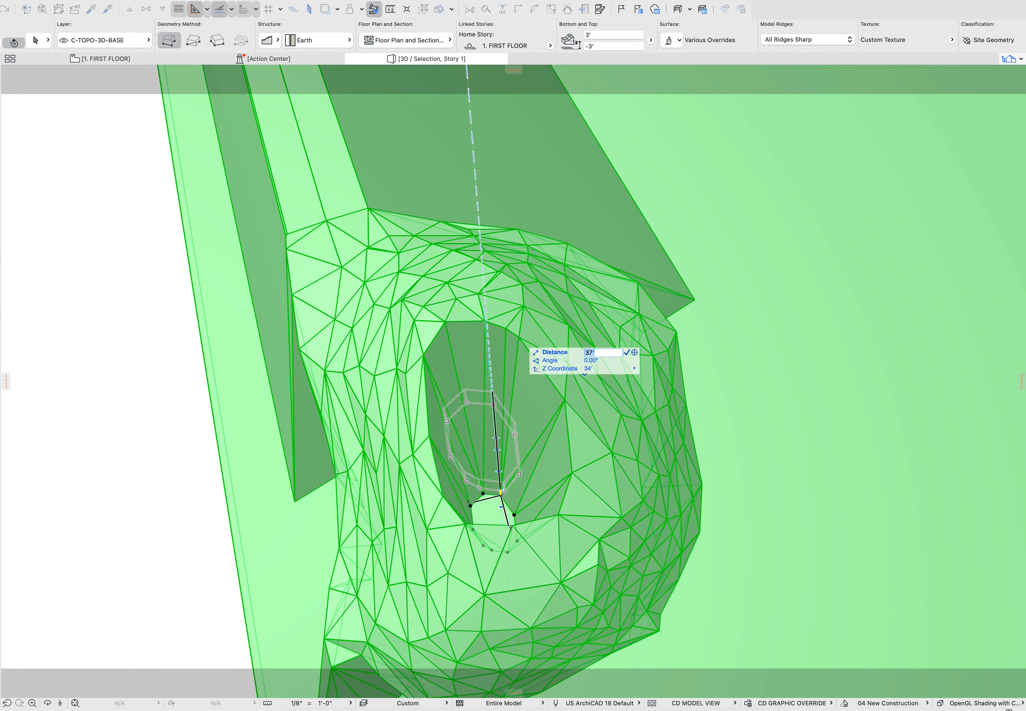
type("37")
key("Return")
key("Escape")
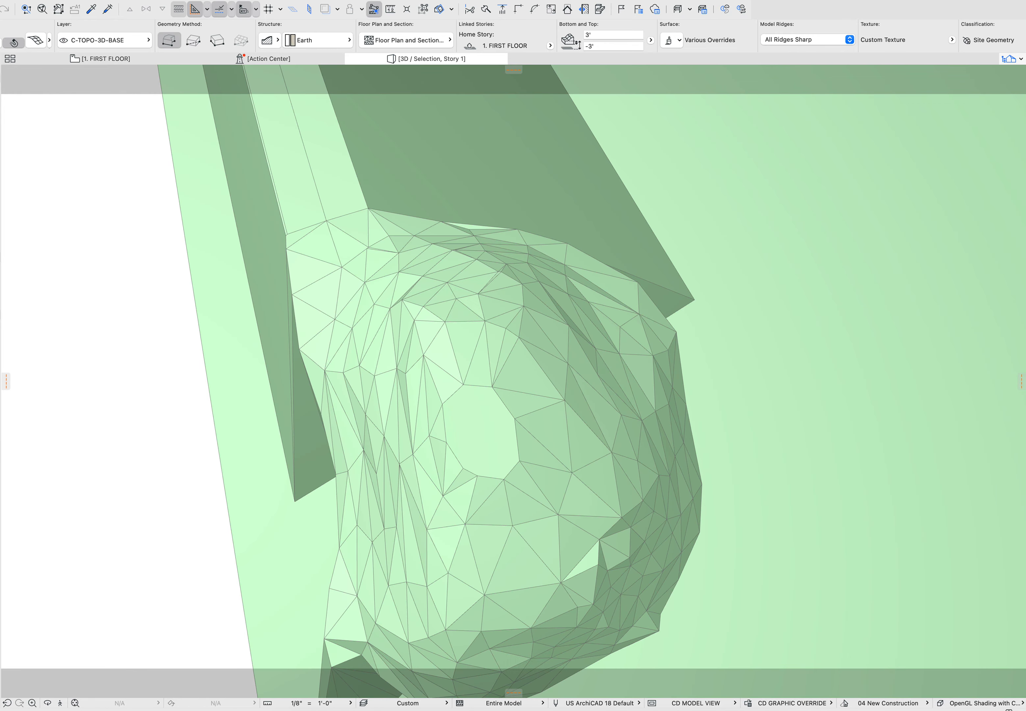
middle_click_drag(512, 403, 491, 250, "shift")
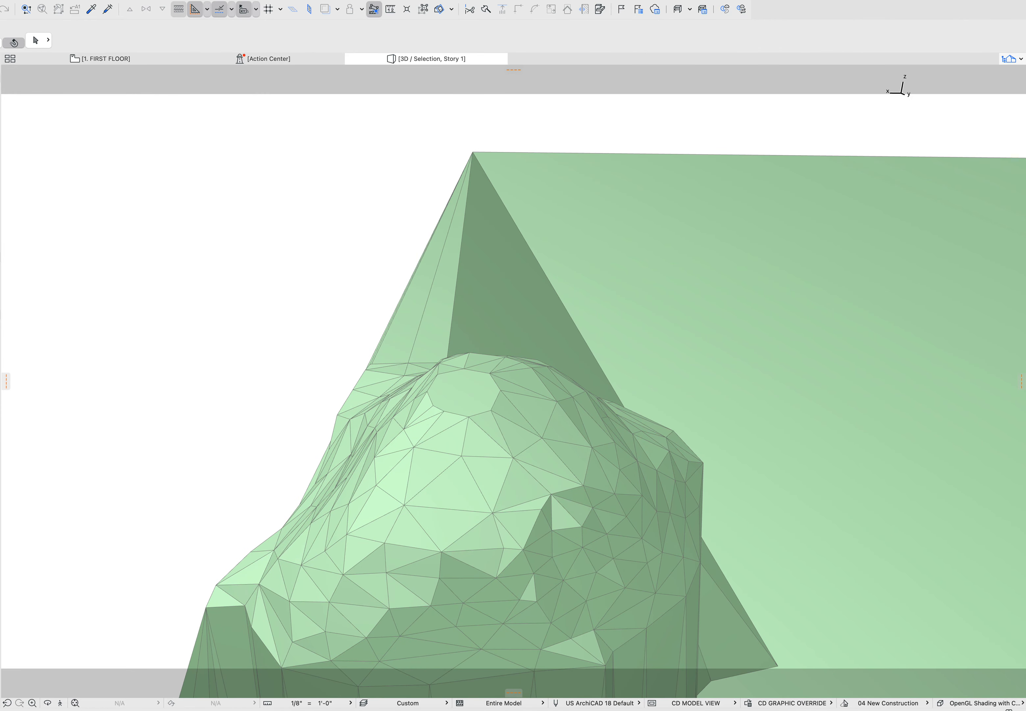
Return to the first-floor plan and select the site mesh with the Mesh tool active.
key("F2")
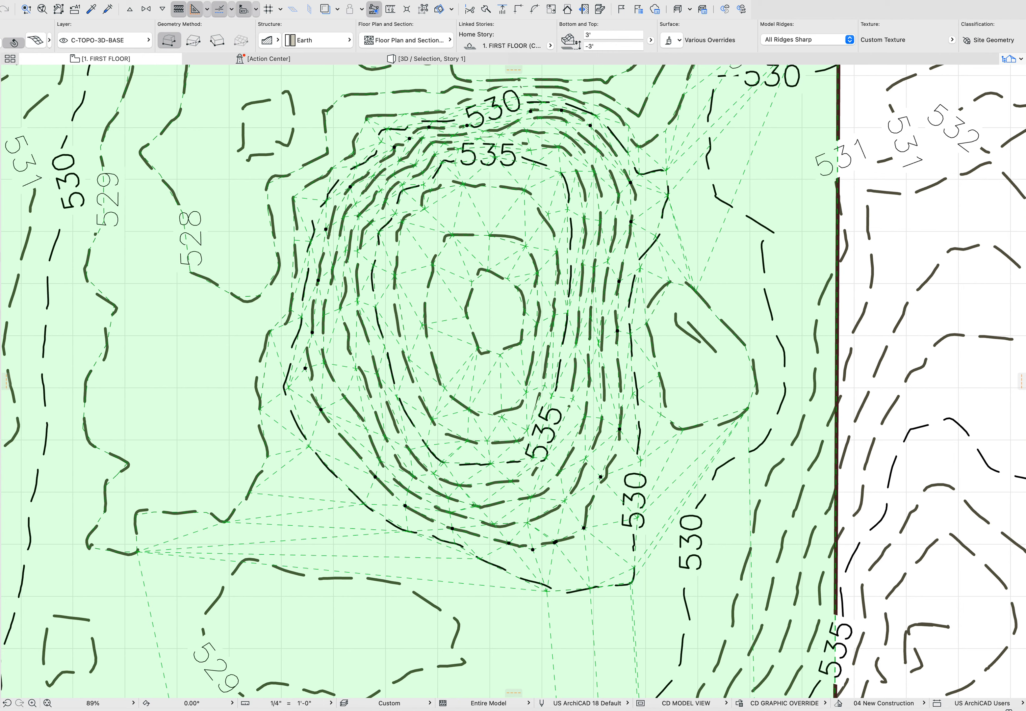
key("Escape")
middle_click_drag(513, 380, 673, 163)
left_click(443, 243)
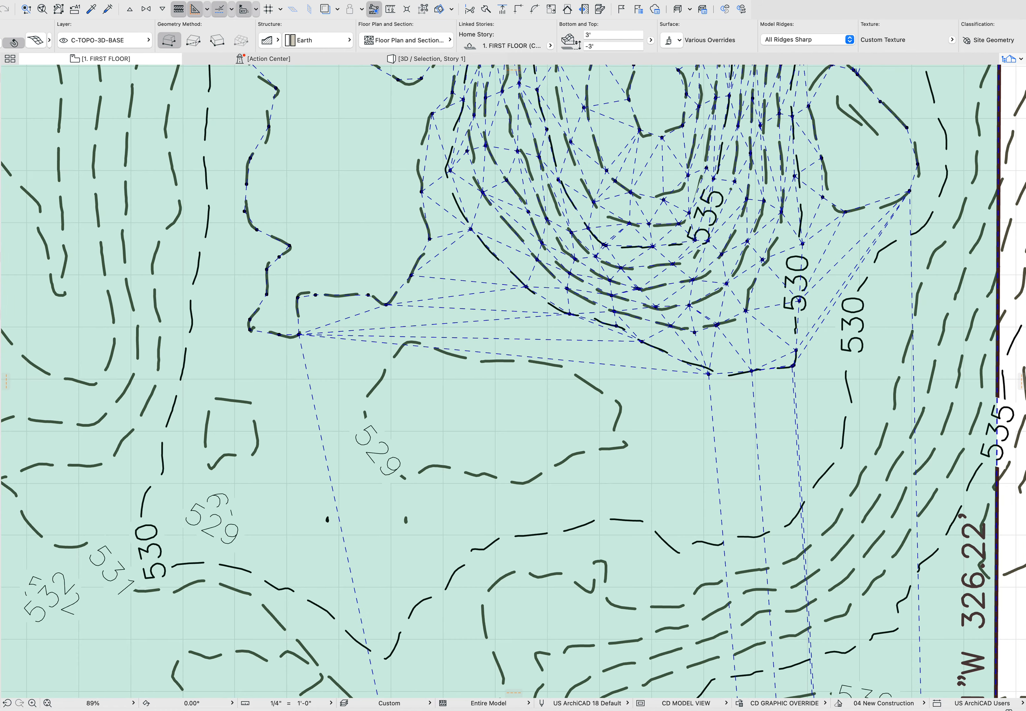
key("alt+c")
Trace the closed 529 contour just below the hill point by point and add it to the mesh.
left_click(403, 477)
left_click(426, 468)
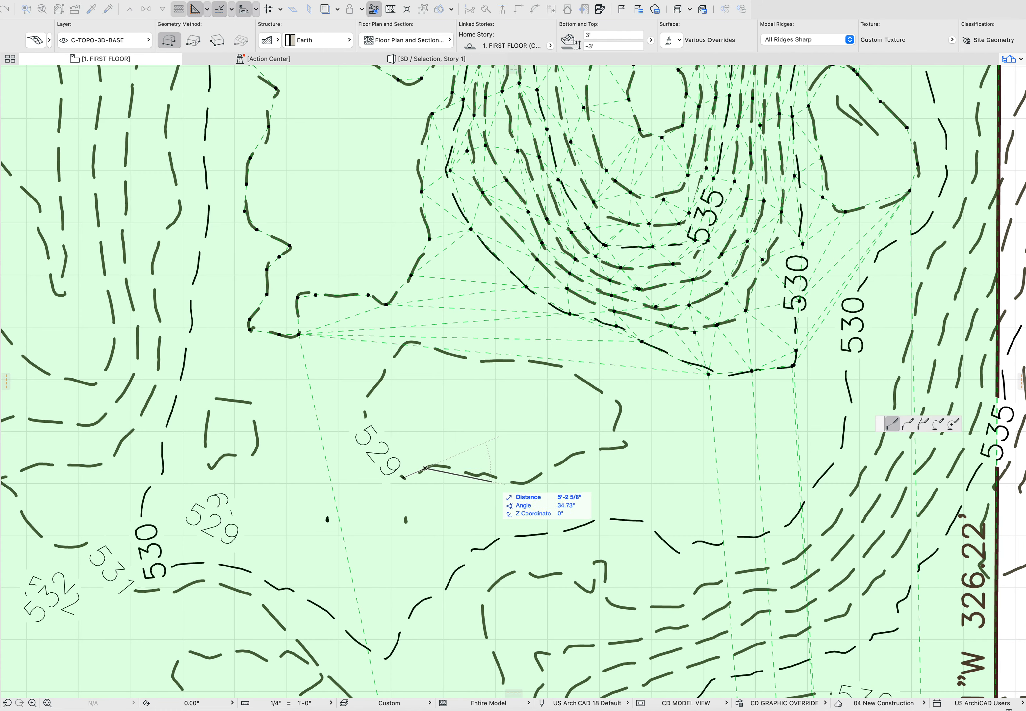
left_click(528, 481)
left_click(576, 454)
left_click(623, 446)
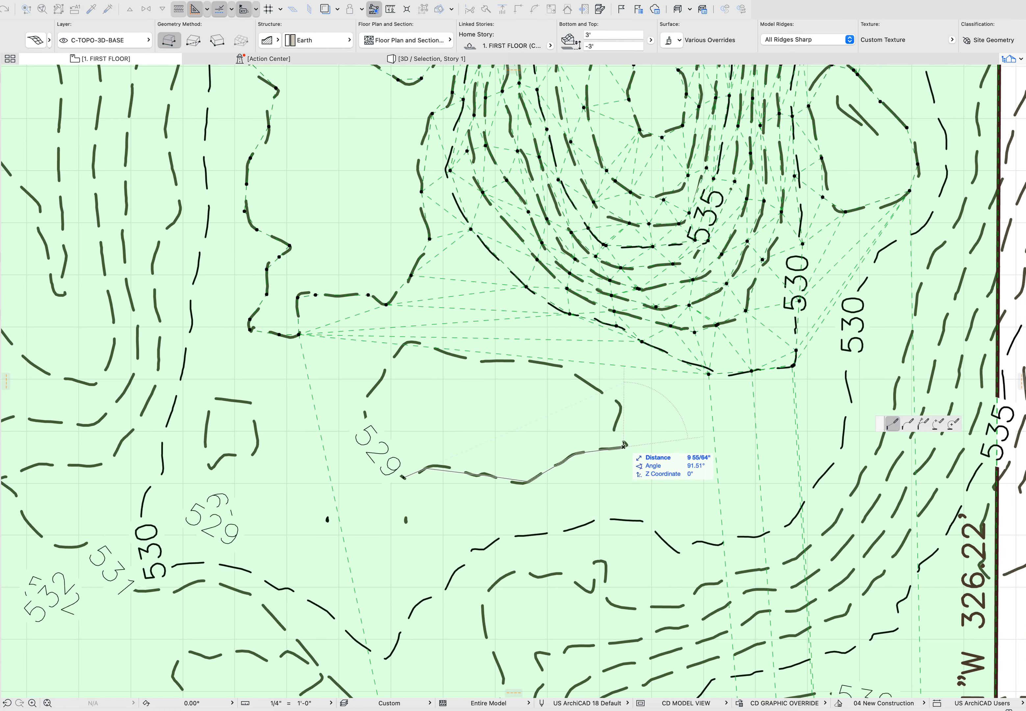
left_click(608, 432)
left_click(619, 402)
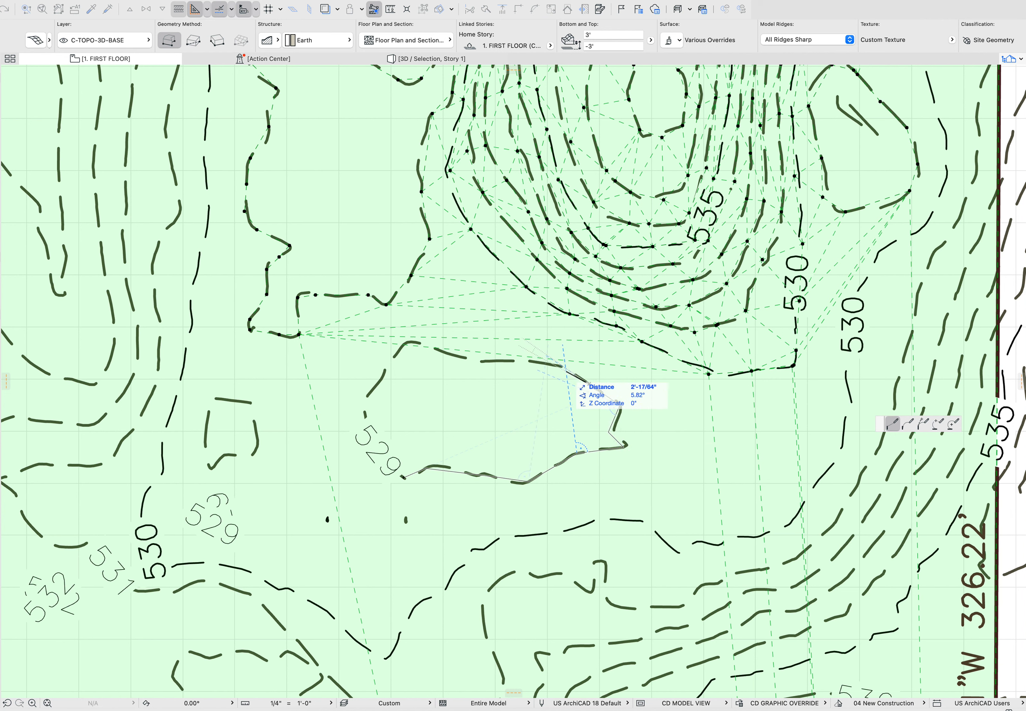
left_click(552, 365)
left_click(480, 365)
left_click(410, 342)
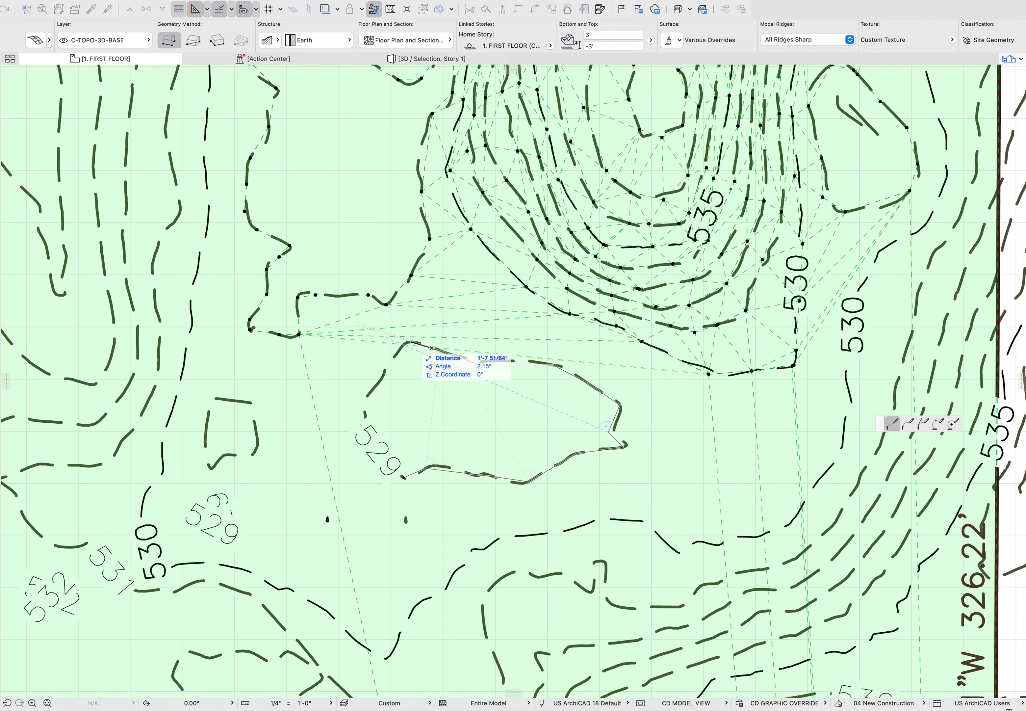
left_click(391, 360)
left_click(367, 395)
left_click(364, 415)
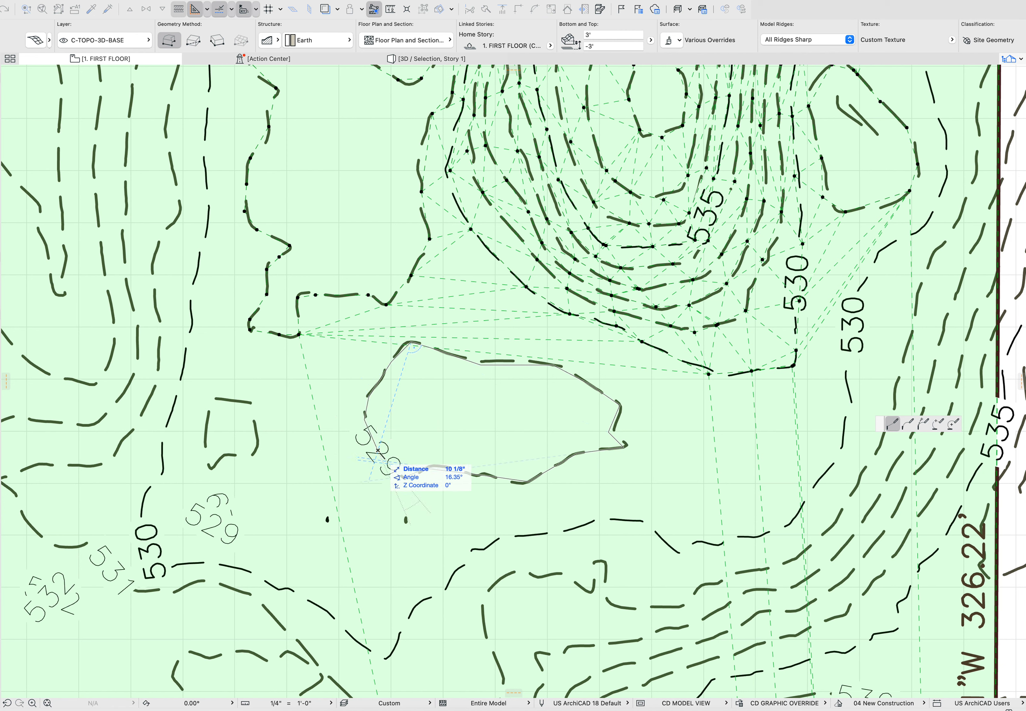
left_click(392, 468)
key("Return")
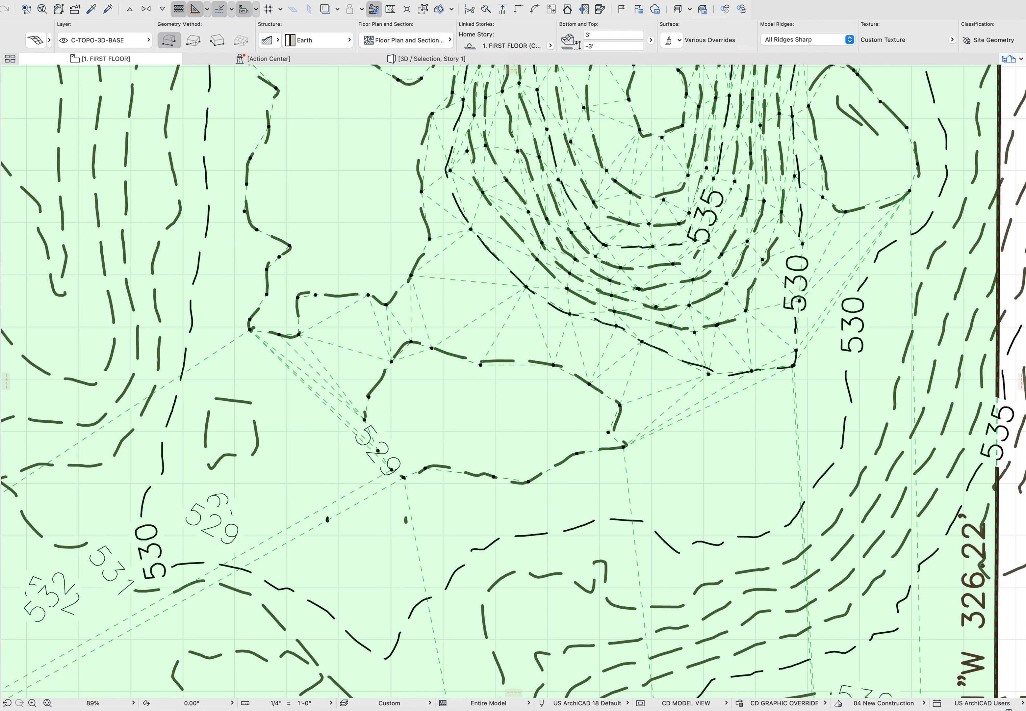
left_click(480, 365)
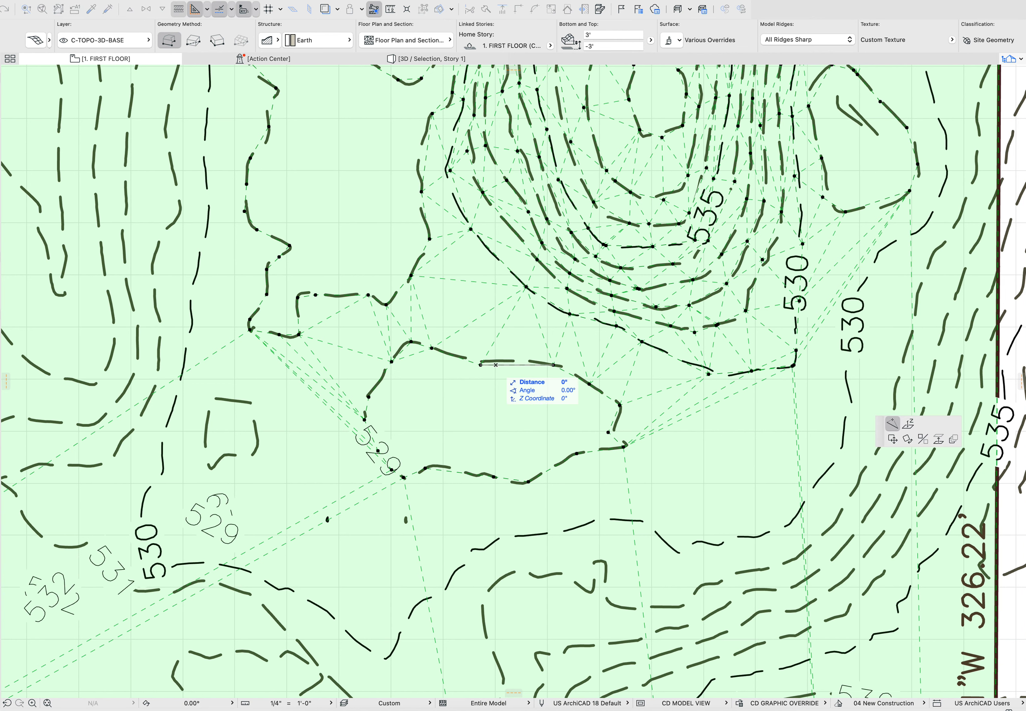
key("Escape")
key("Escape")
Reselect the mesh, show it in 3D and examine the terrain around the hill and the newly traced contour.
left_click(480, 365, "shift")
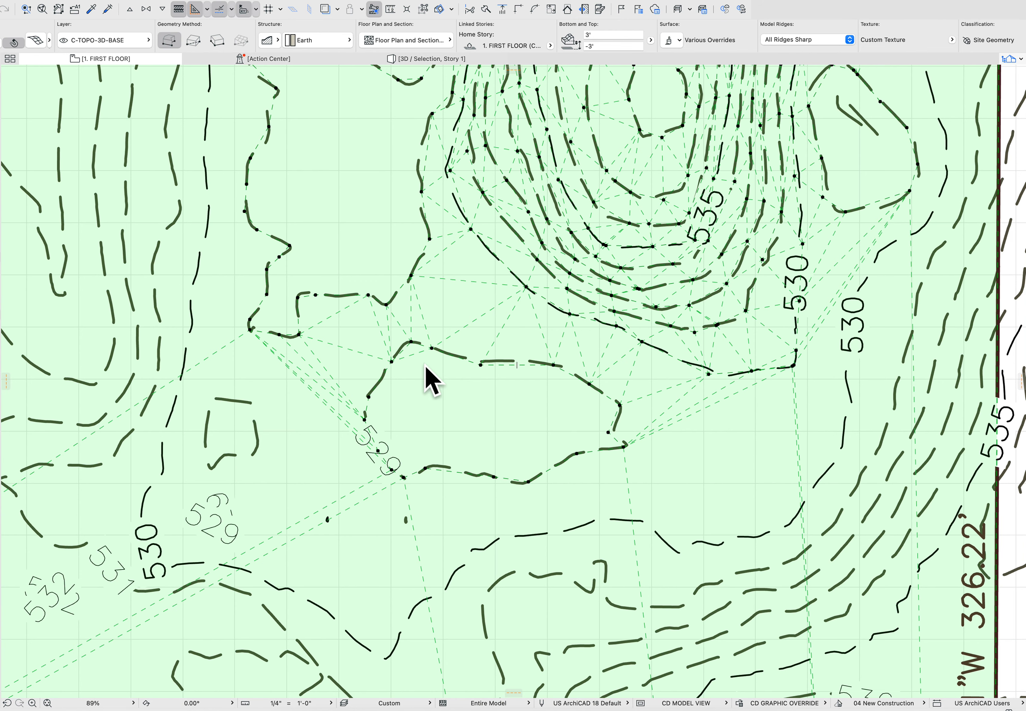
key("F5")
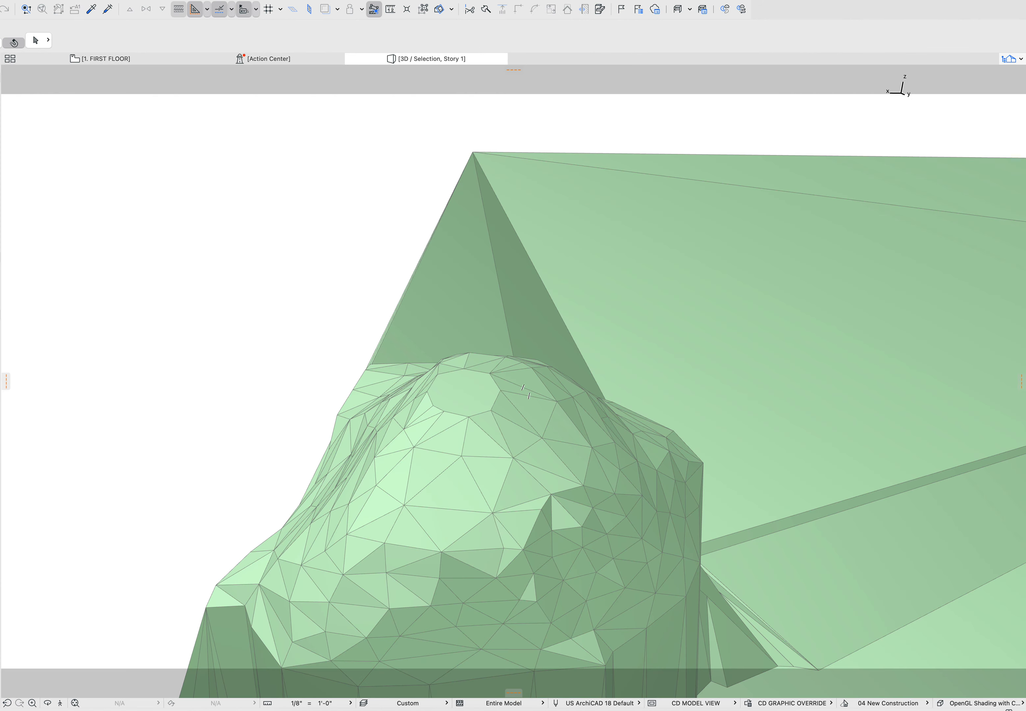
middle_click_drag(525, 391, 429, 380, "shift")
scroll(429, 312, "down", 3)
middle_click_drag(429, 313, 393, 357, "shift")
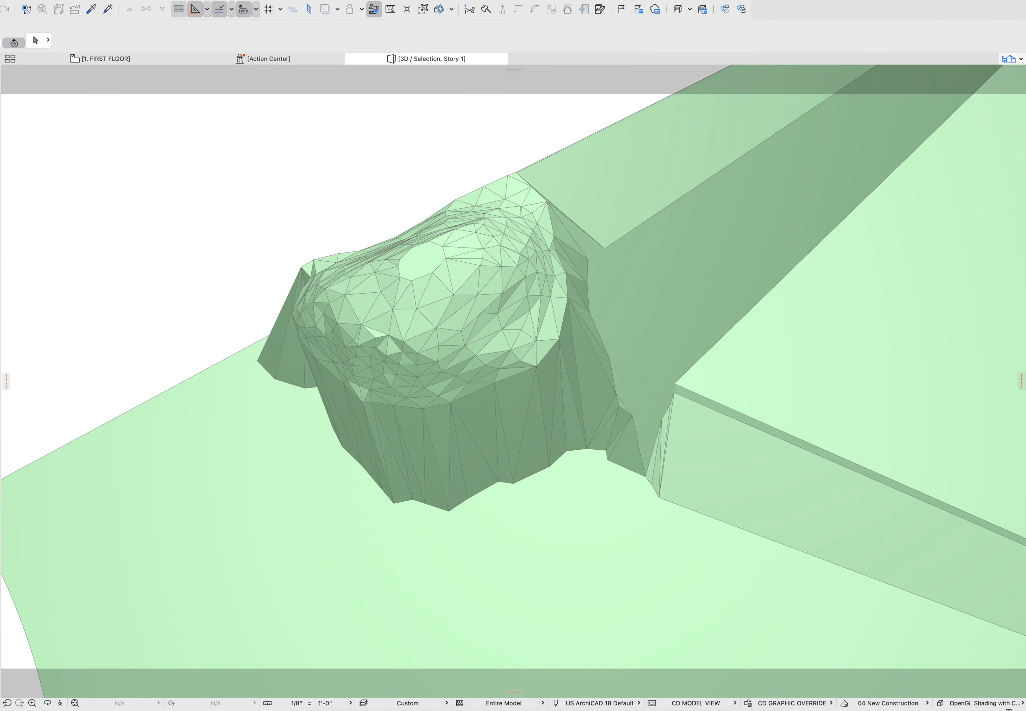
middle_click_drag(491, 281, 320, 216)
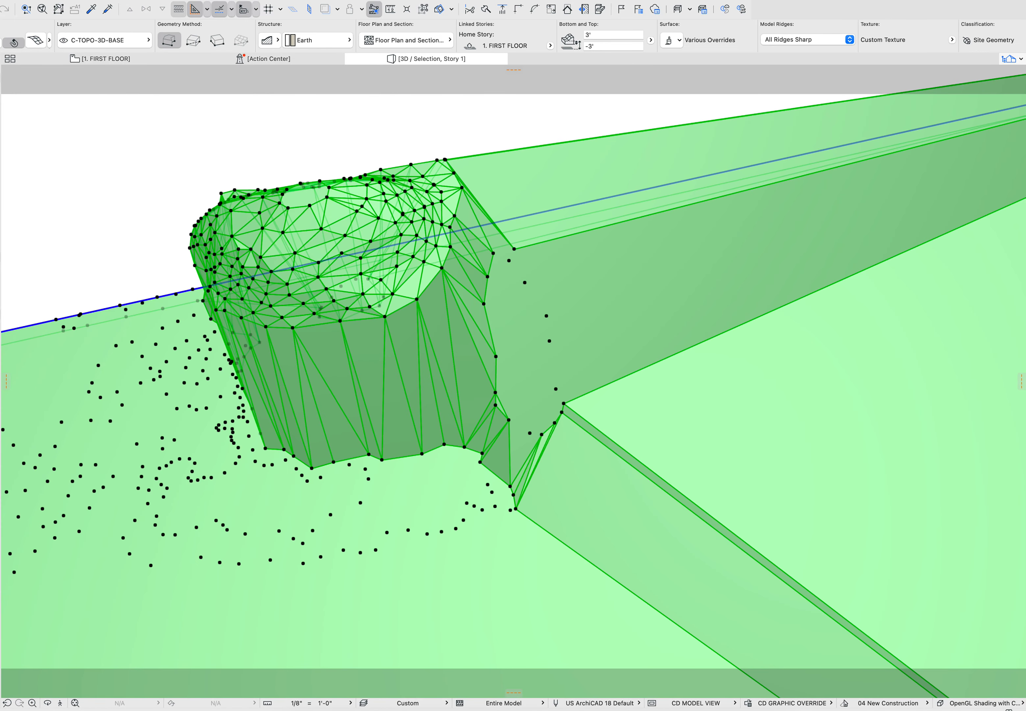
scroll(634, 304, "down", 3)
middle_click_drag(634, 303, 303, 389, "shift")
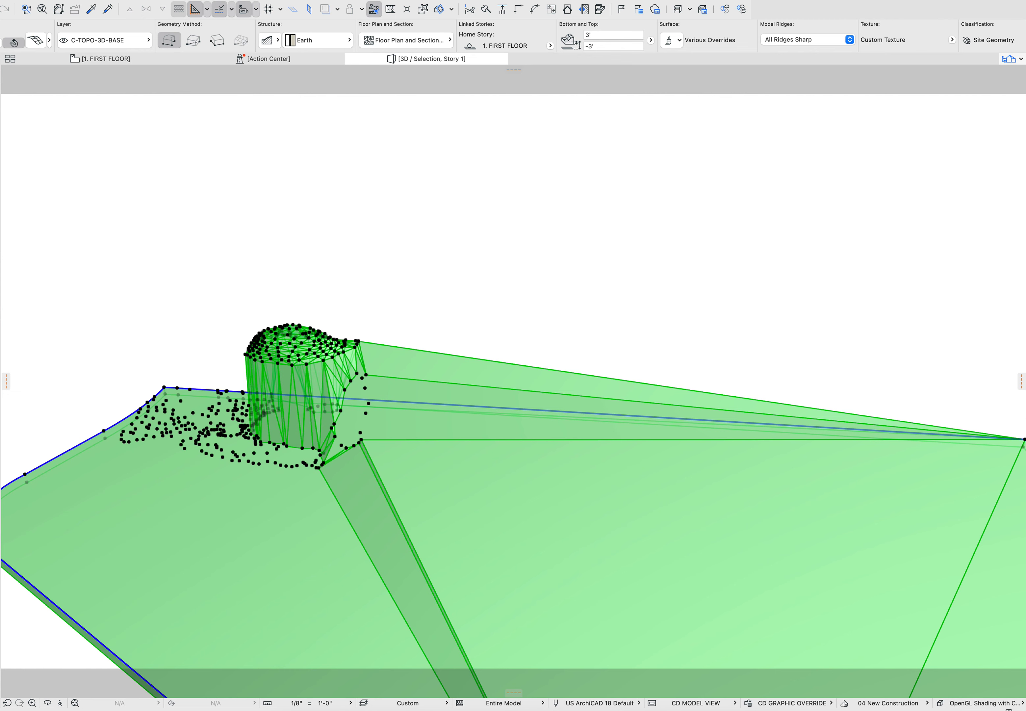
key("Escape")
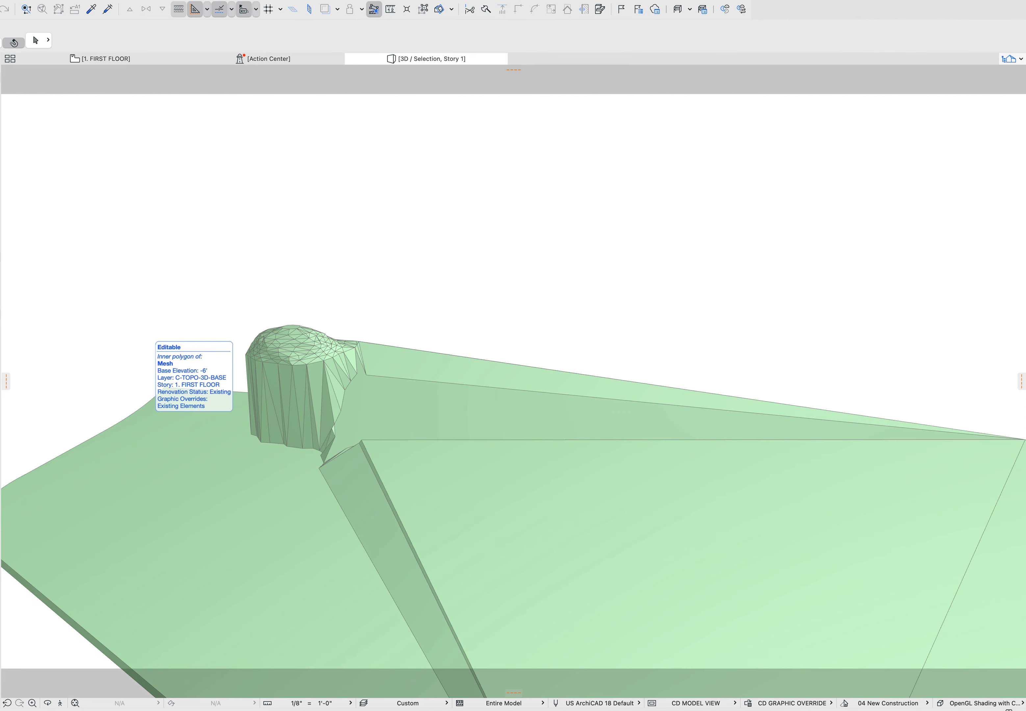
Try elevating the selection by 1' in the floor plan, deselect it and check the terrain in 3D.
key("F2")
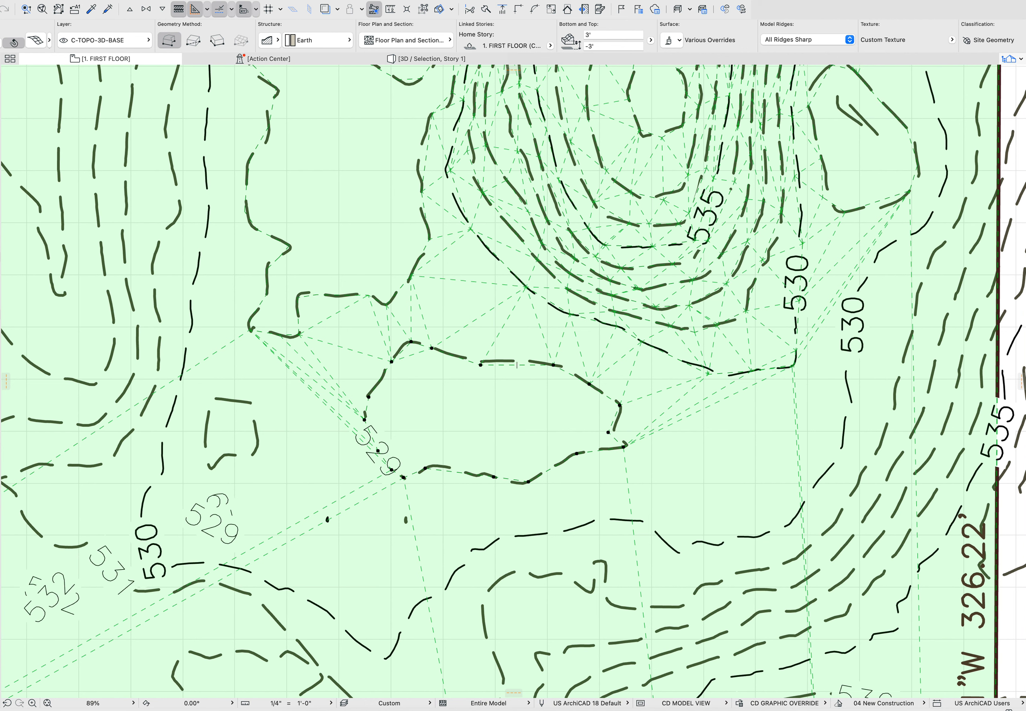
key("super+9")
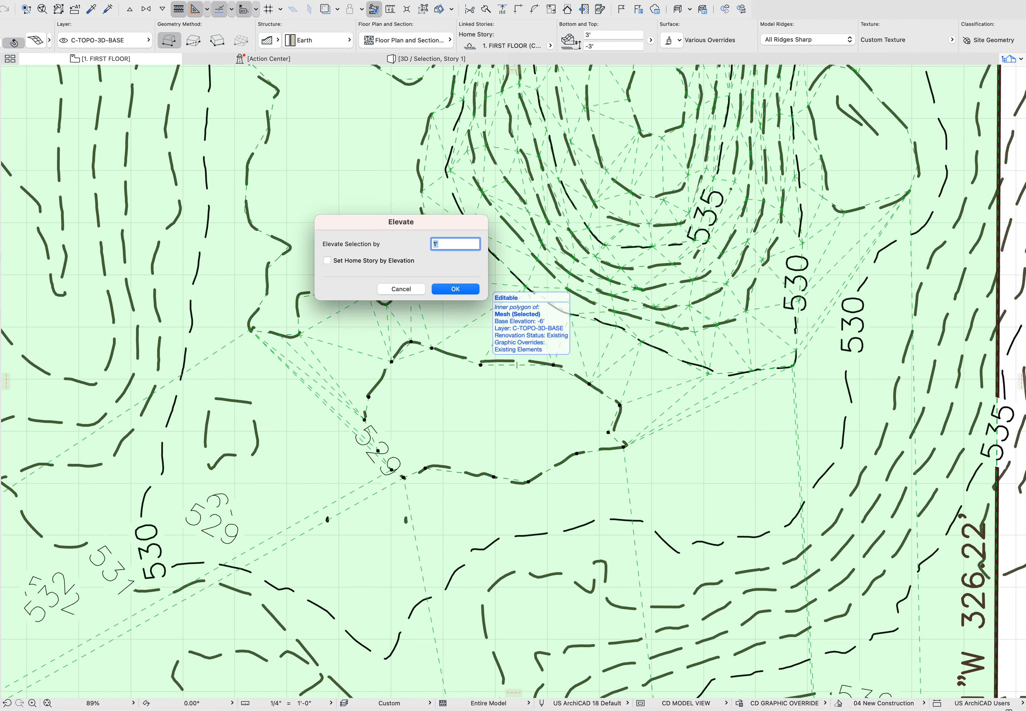
key("Return")
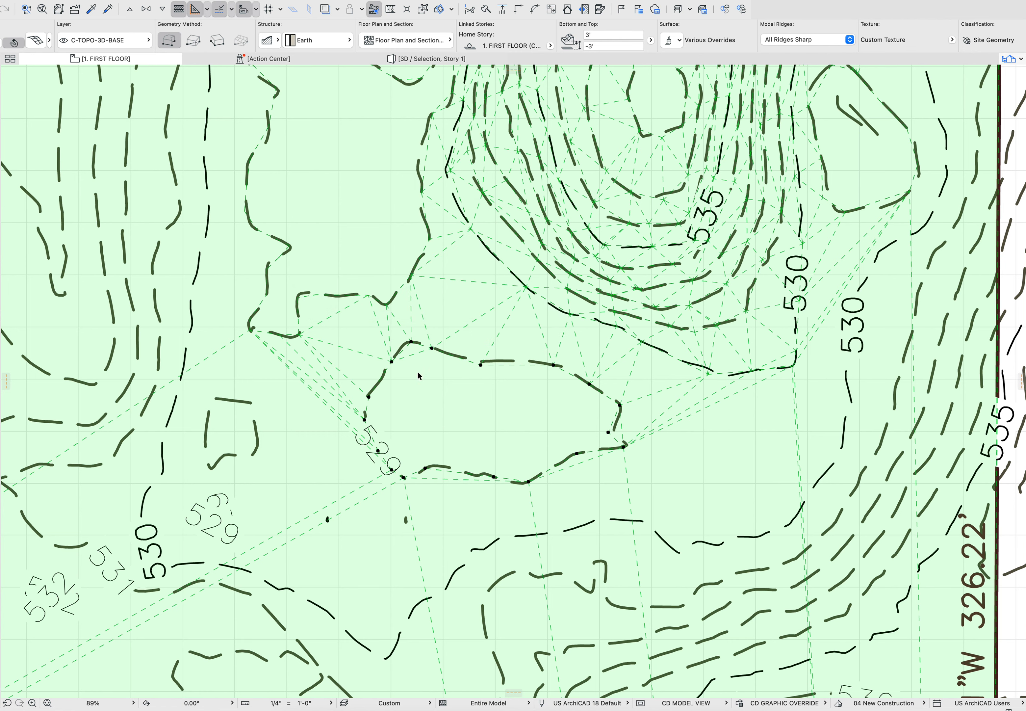
left_click(536, 534)
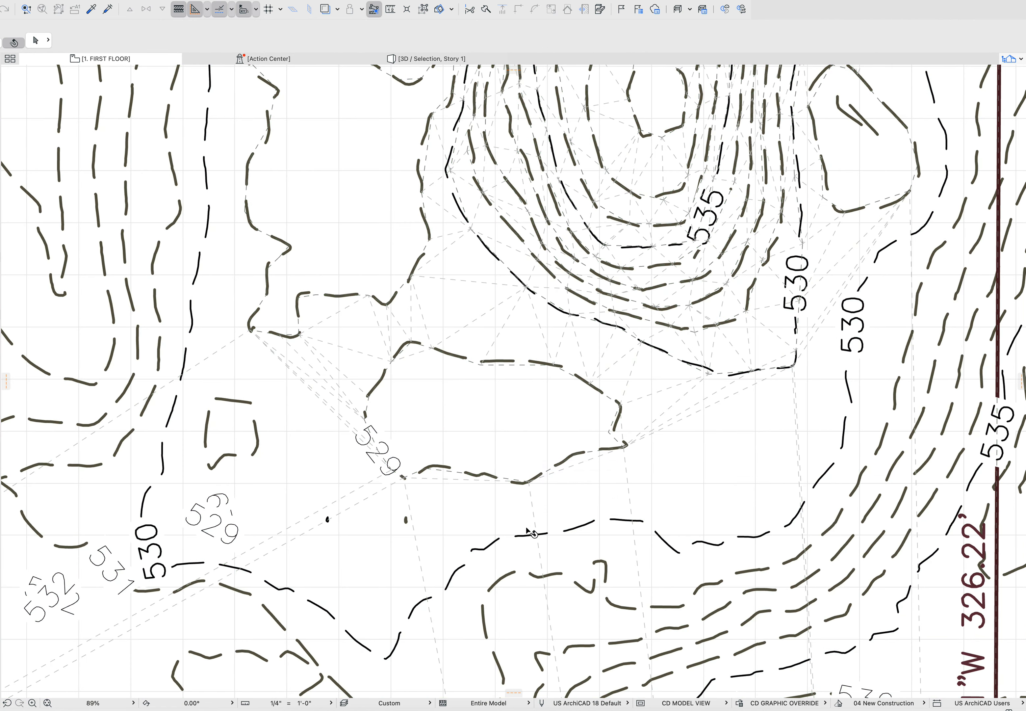
key("F3")
middle_click_drag(469, 456, 564, 387, "shift")
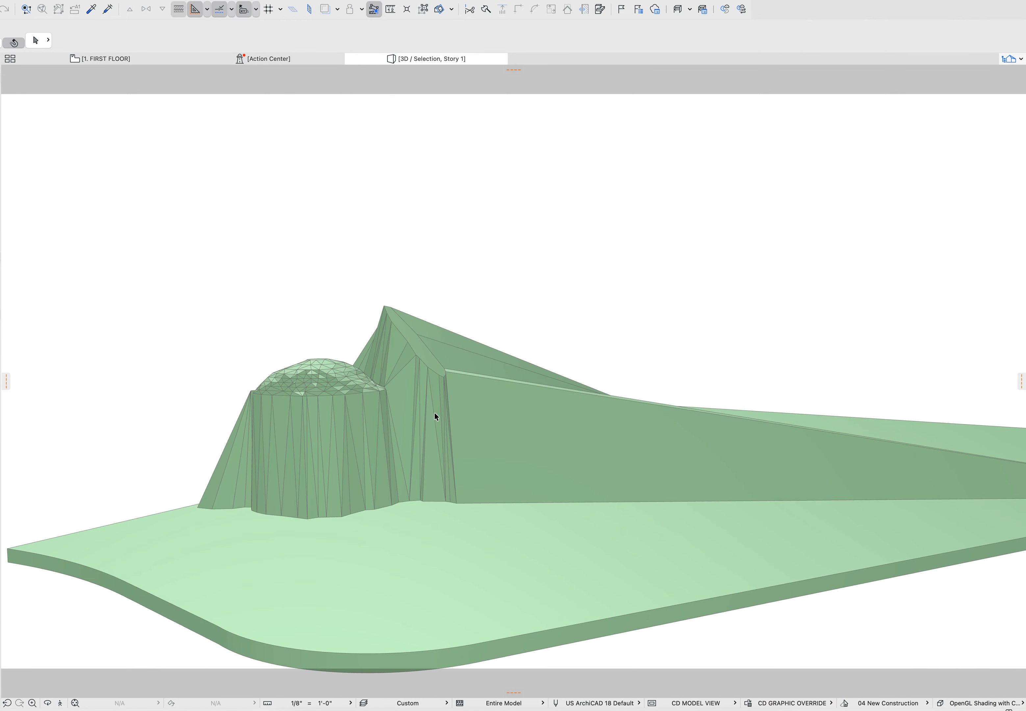
Set the mesh point height of the traced 529 contour to 29' for all its points and check the mesh in 3D.
key("F2")
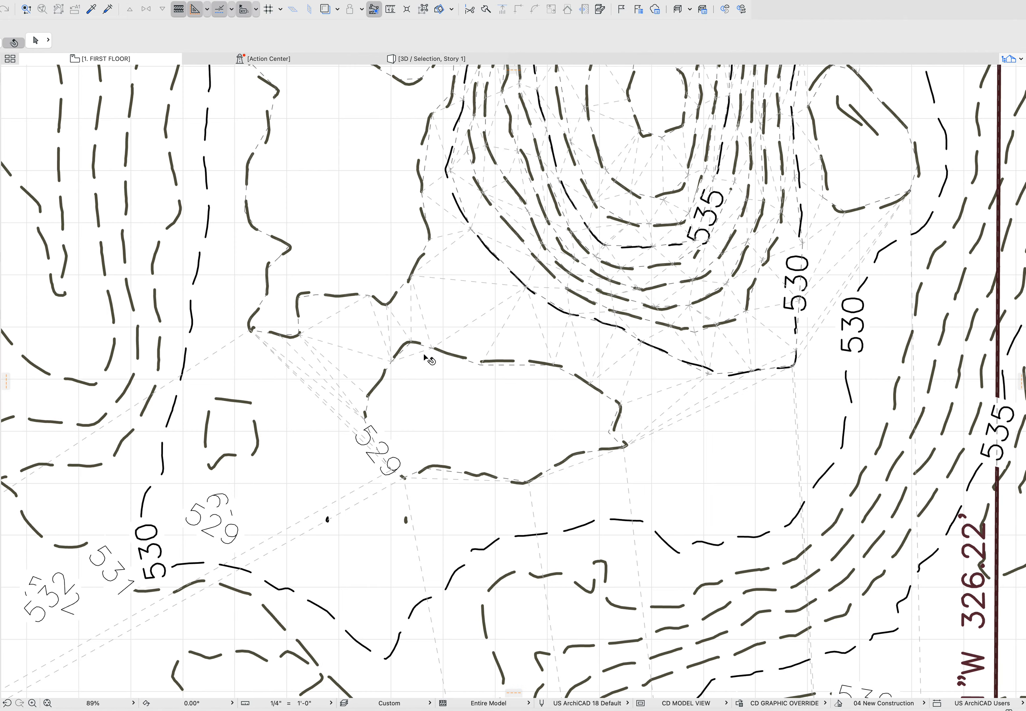
left_click(429, 359)
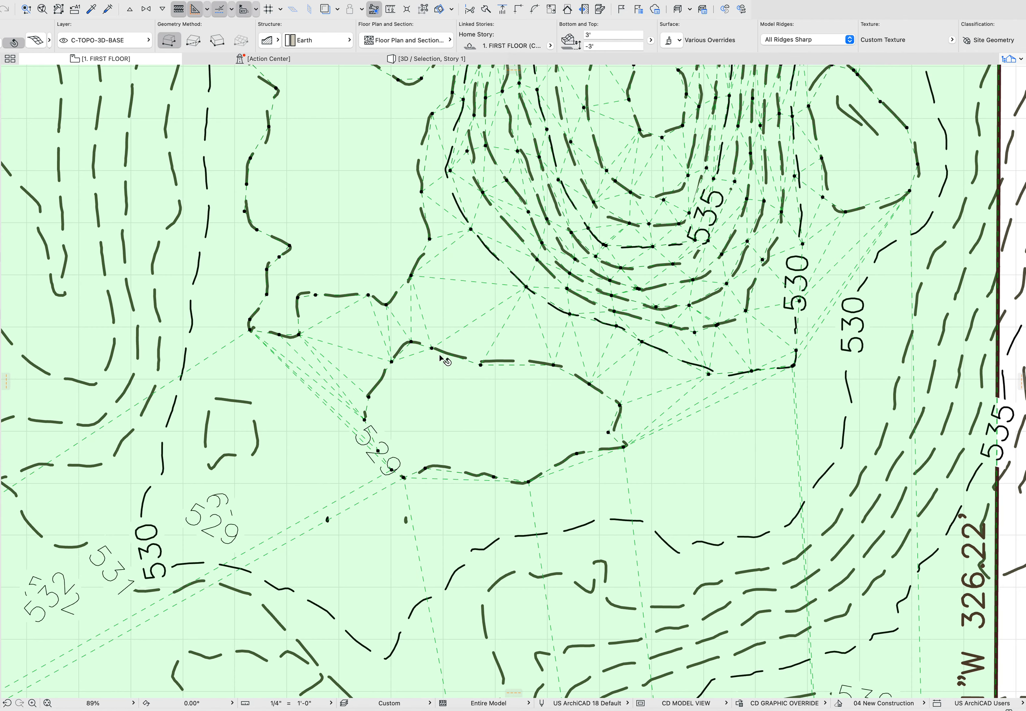
left_click(481, 365)
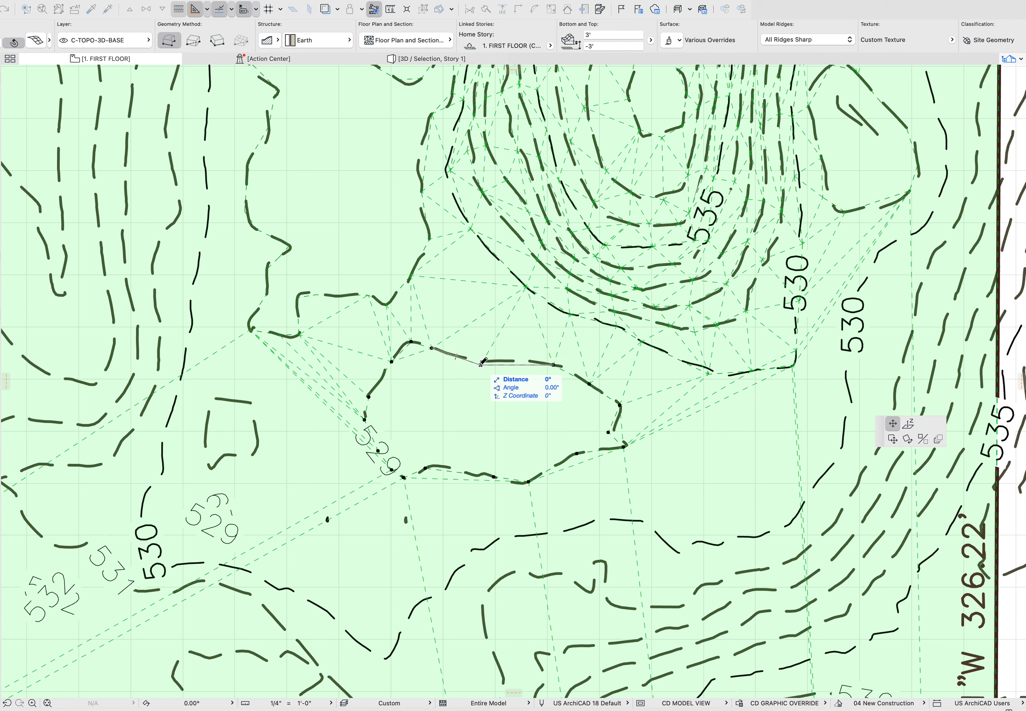
left_click(908, 427)
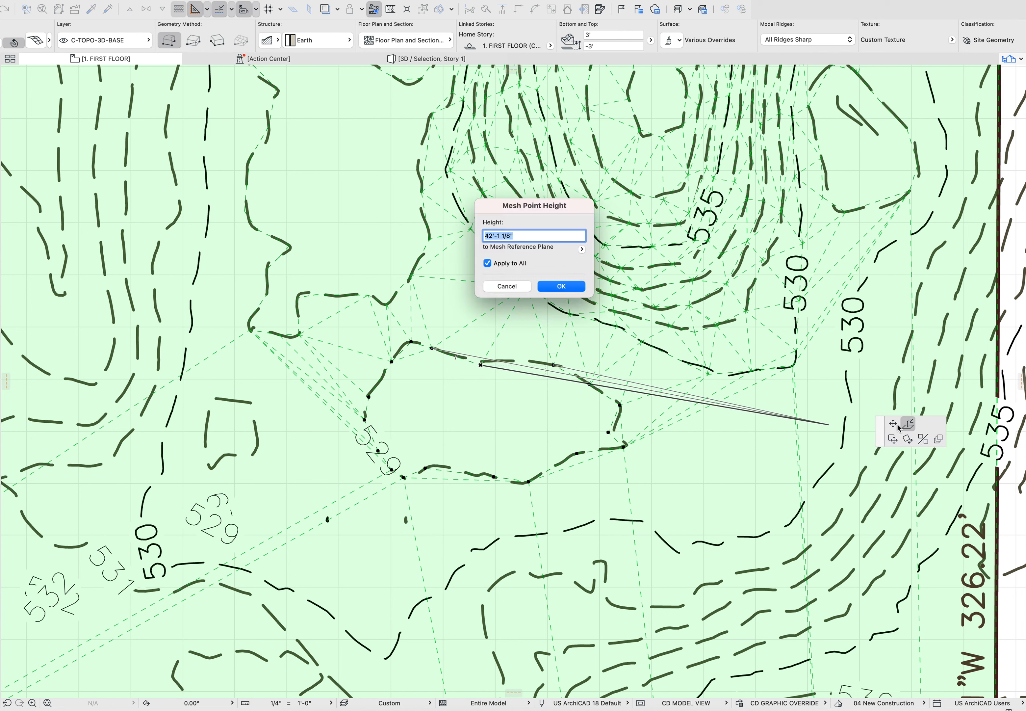
type("29")
left_click(554, 282)
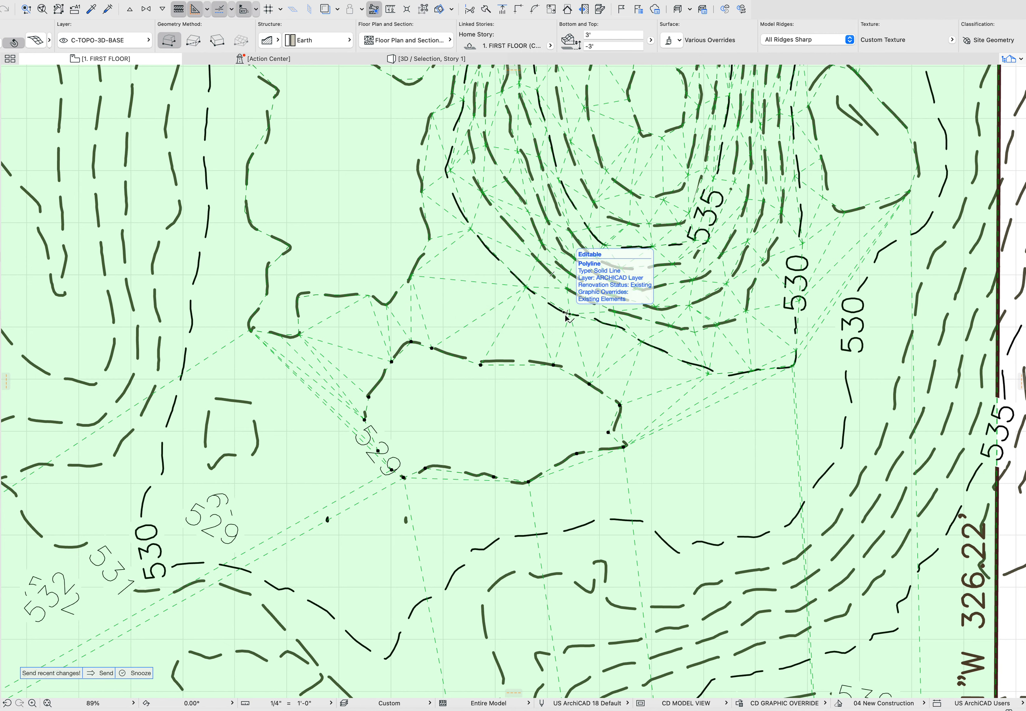
key("F3")
middle_click_drag(494, 346, 442, 373, "shift")
left_click(432, 383)
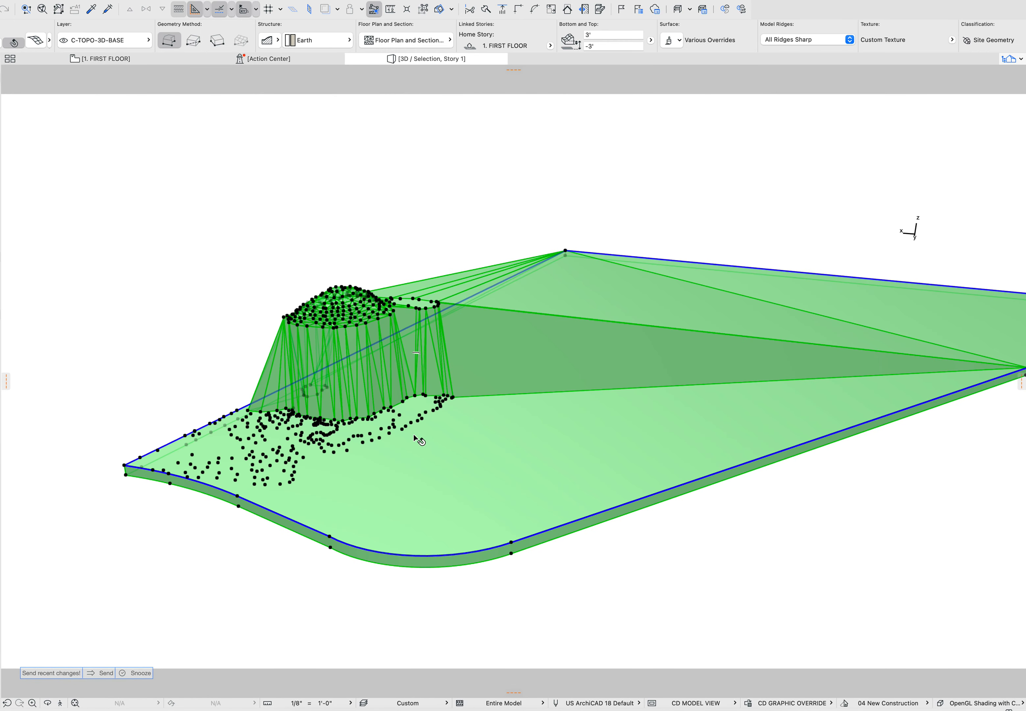